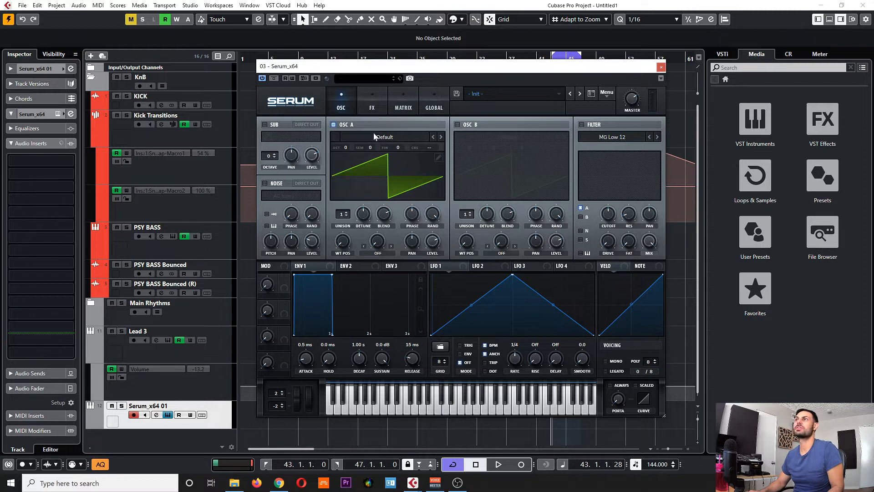
Load the SSQ digital wavetable into oscillator A
{"action": "left_click", "coordinate": [387, 135]}
{"action": "mouse_move", "coordinate": [378, 157]}
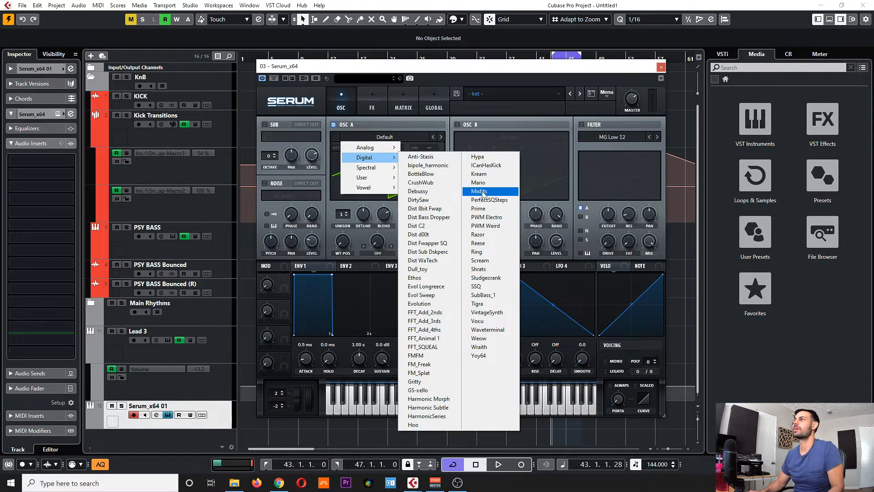
{"action": "left_click", "coordinate": [490, 285]}
Enable oscillator B and load the Basic Shapes wavetable into it
{"action": "left_click", "coordinate": [456, 124]}
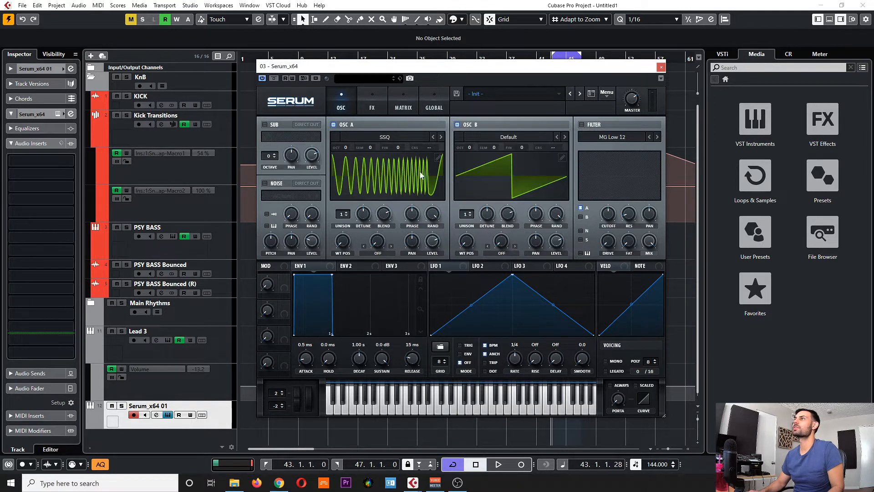
{"action": "left_click", "coordinate": [505, 138]}
{"action": "mouse_move", "coordinate": [519, 148]}
{"action": "left_click", "coordinate": [547, 187]}
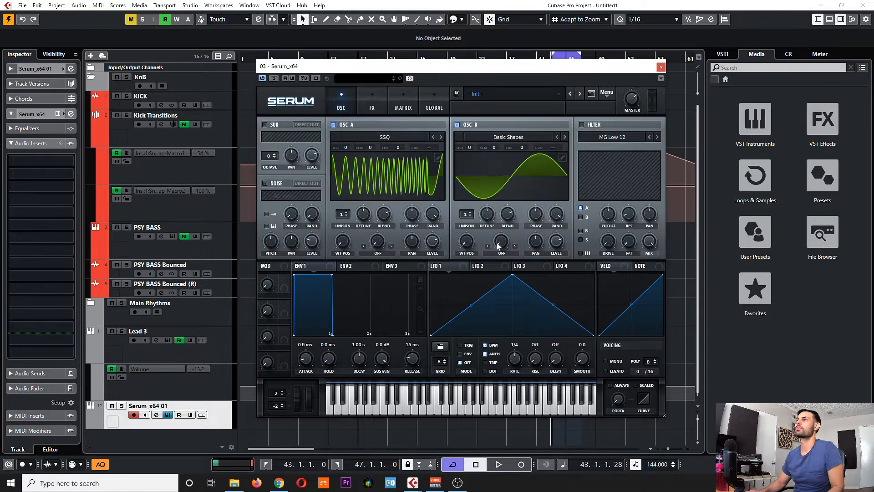
Enable the sub oscillator and set oscillator B's warp mode to FM Sub Osc
{"action": "left_click", "coordinate": [265, 125]}
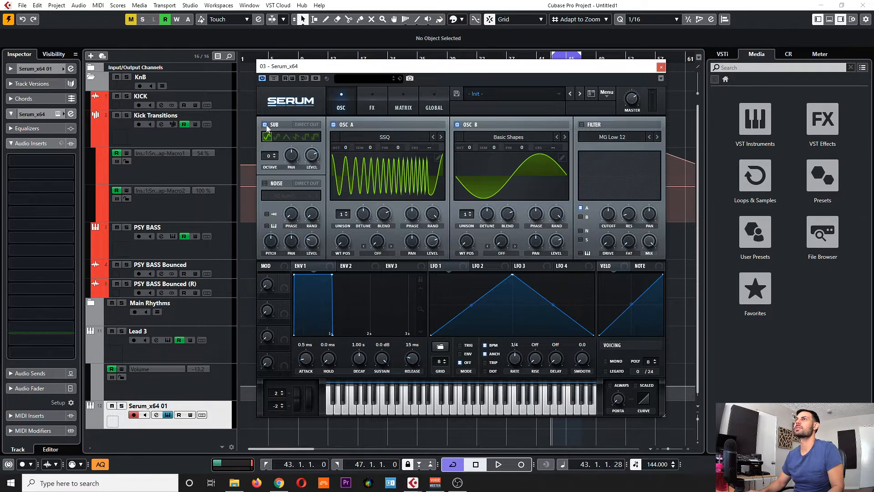
{"action": "left_click", "coordinate": [501, 253]}
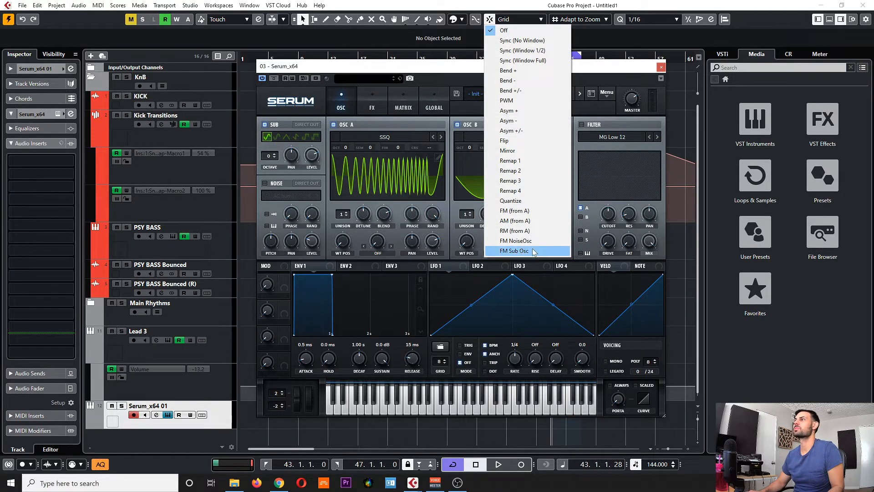
{"action": "left_click", "coordinate": [514, 251]}
Raise oscillator A's wavetable position to a jagged, noisy waveform and close the Serum window
{"action": "left_click_drag", "start_coordinate": [342, 242], "coordinate": [343, 160]}
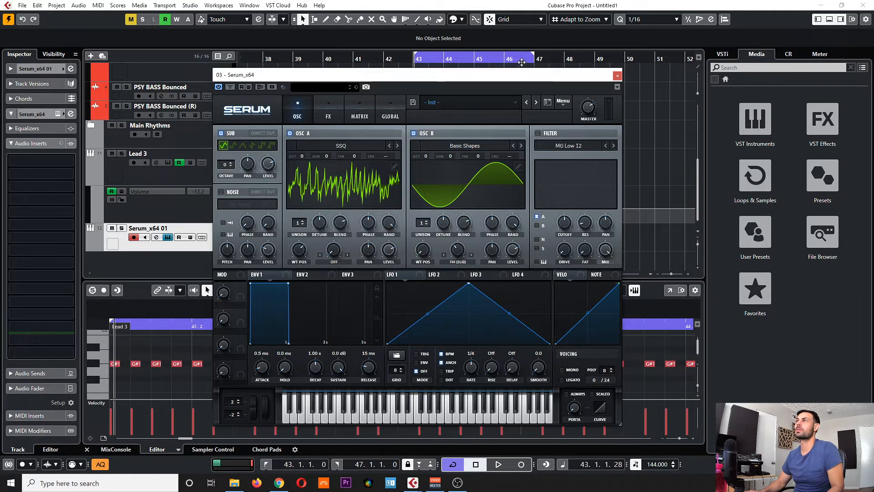
{"action": "left_click_drag", "start_coordinate": [579, 74], "coordinate": [585, 86]}
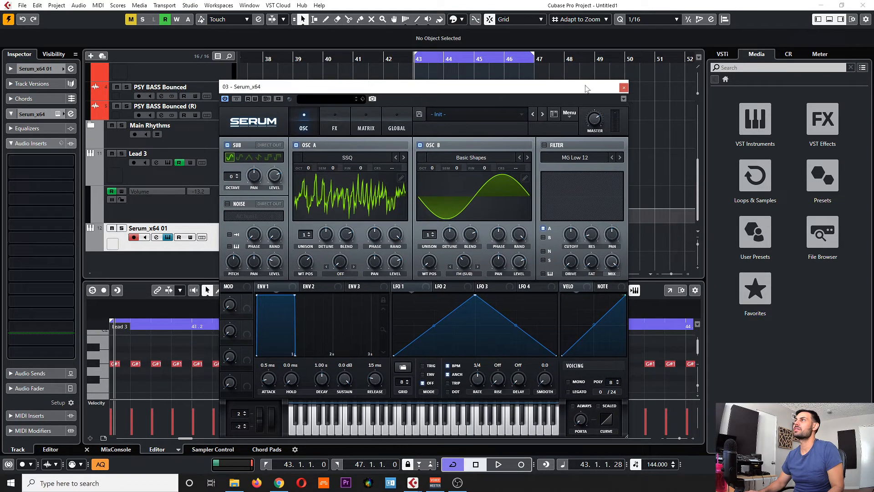
{"action": "left_click", "coordinate": [623, 87]}
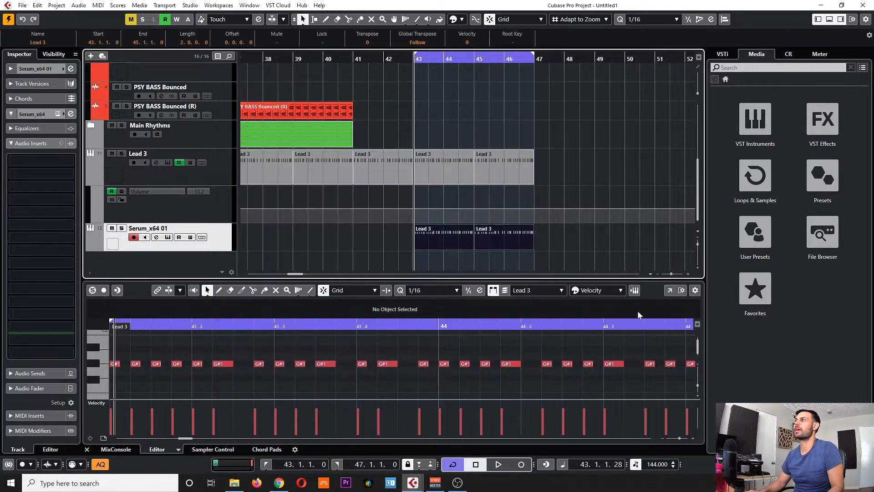
Examine the rhythm of the Serum track's Lead 3 parts in a separate key editor window, and close that window
{"action": "double_click", "coordinate": [455, 242]}
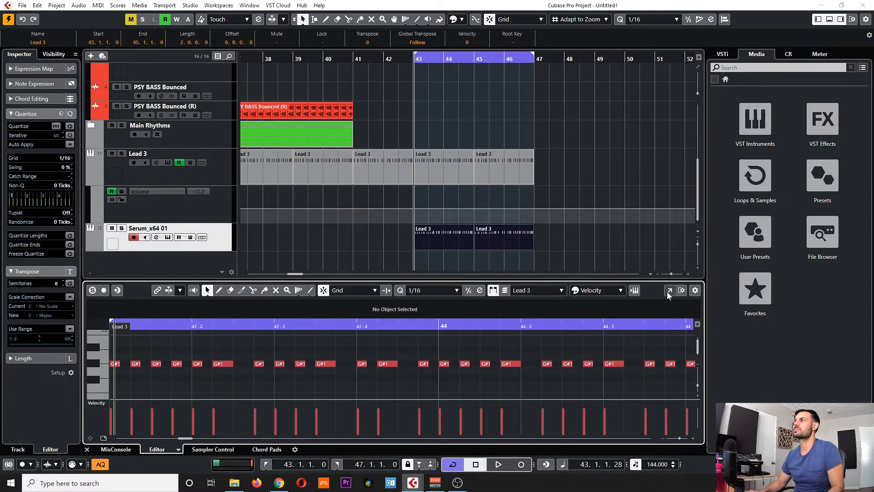
{"action": "scroll", "coordinate": [242, 261], "scroll_direction": "down", "scroll_amount": 1}
{"action": "scroll", "coordinate": [227, 272], "scroll_direction": "left", "scroll_amount": 1}
{"action": "scroll", "coordinate": [217, 277], "scroll_direction": "up", "scroll_amount": 4}
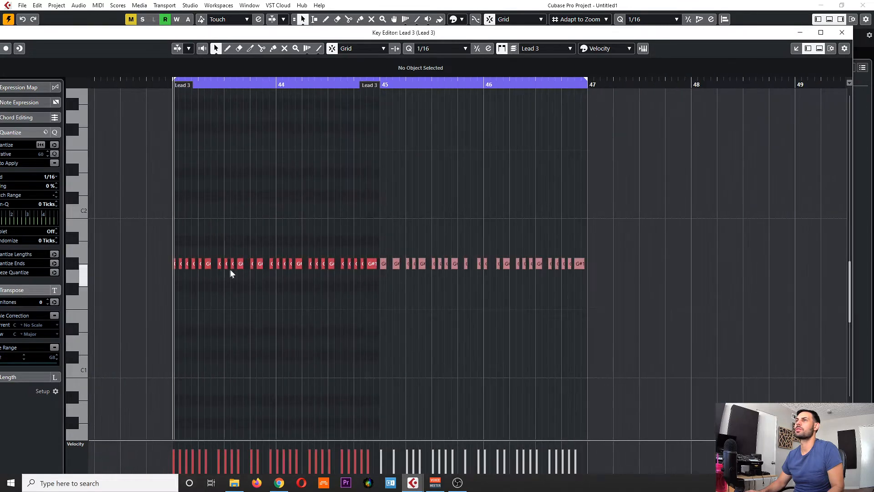
{"action": "scroll", "coordinate": [258, 275], "scroll_direction": "left", "scroll_amount": 1}
{"action": "scroll", "coordinate": [378, 318], "scroll_direction": "up", "scroll_amount": 1}
{"action": "scroll", "coordinate": [416, 312], "scroll_direction": "up", "scroll_amount": 1}
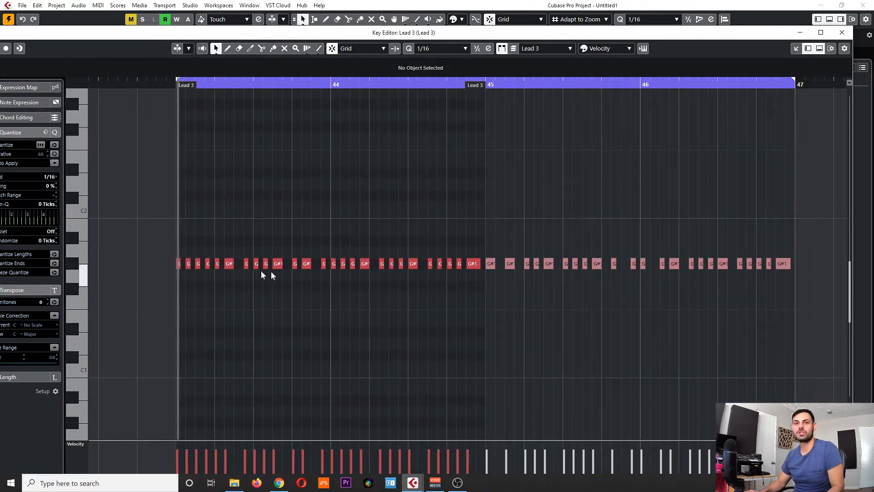
{"action": "left_click_drag", "start_coordinate": [122, 34], "coordinate": [142, 35]}
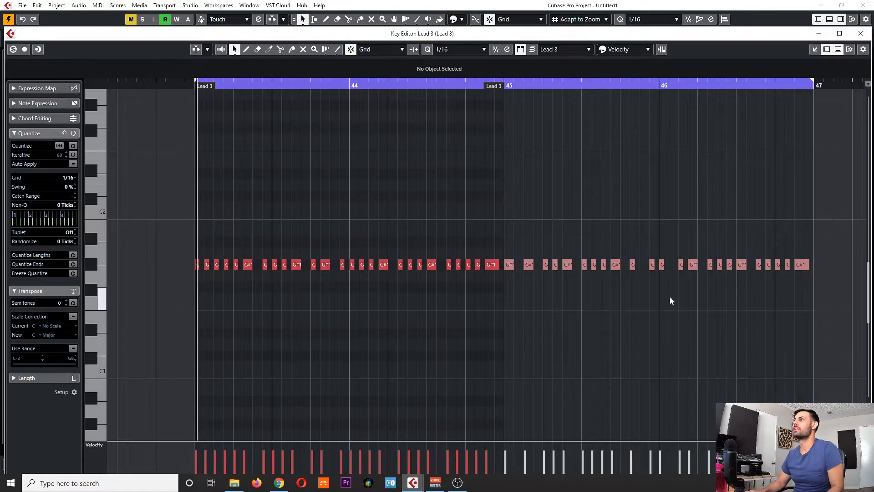
{"action": "key", "text": "space"}
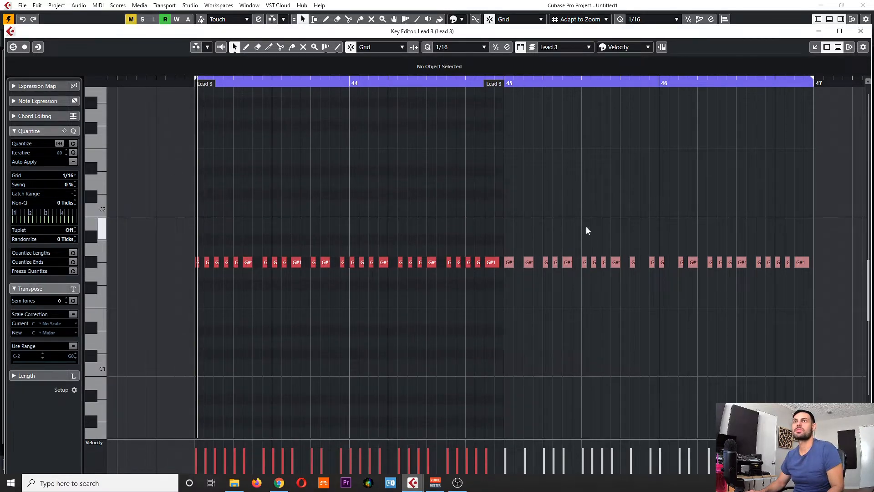
{"action": "left_click", "coordinate": [865, 35]}
{"action": "scroll", "coordinate": [494, 231], "scroll_direction": "up", "scroll_amount": 3}
{"action": "scroll", "coordinate": [437, 251], "scroll_direction": "up", "scroll_amount": 1}
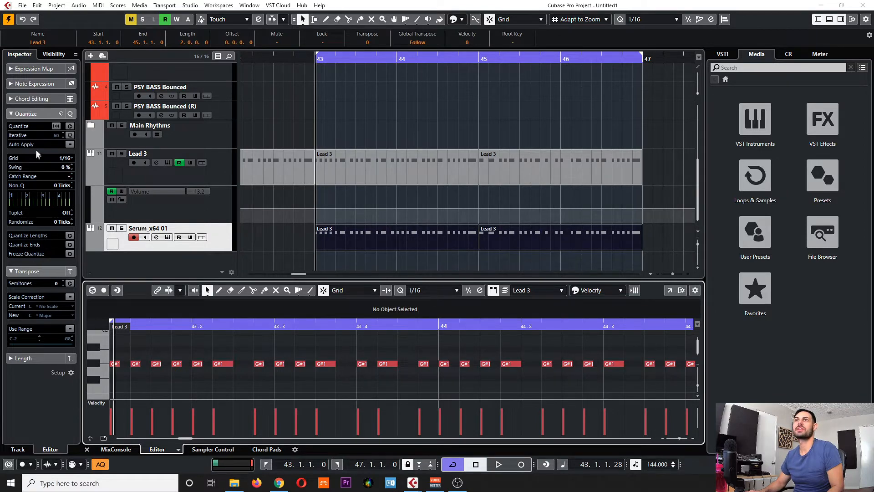
In the Serum track's MIDI modifiers, randomize Velocity with a minimum of -33, checking the velocity of the G#1 note at 43.3 for reference
{"action": "left_click", "coordinate": [13, 113]}
{"action": "left_click", "coordinate": [14, 128]}
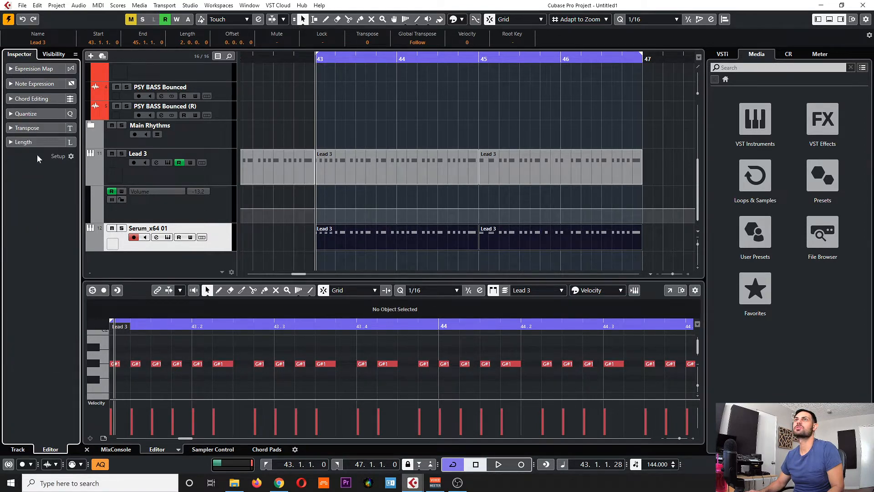
{"action": "left_click", "coordinate": [261, 239]}
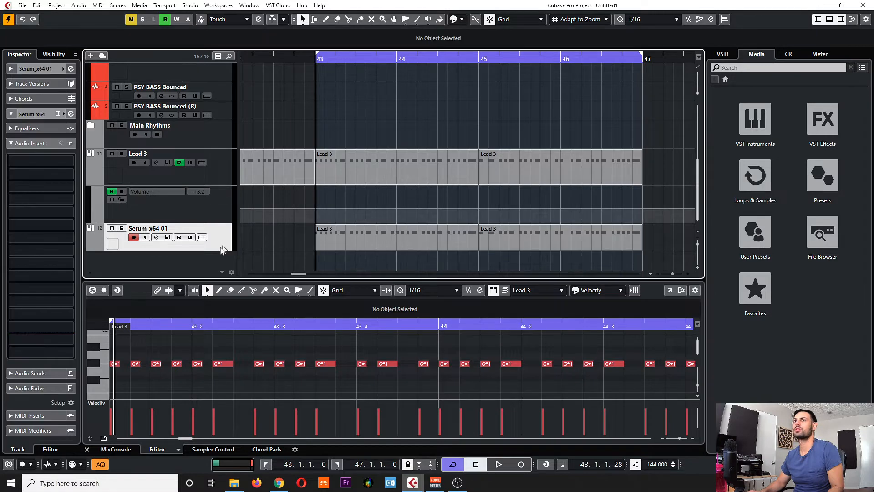
{"action": "left_click", "coordinate": [8, 431]}
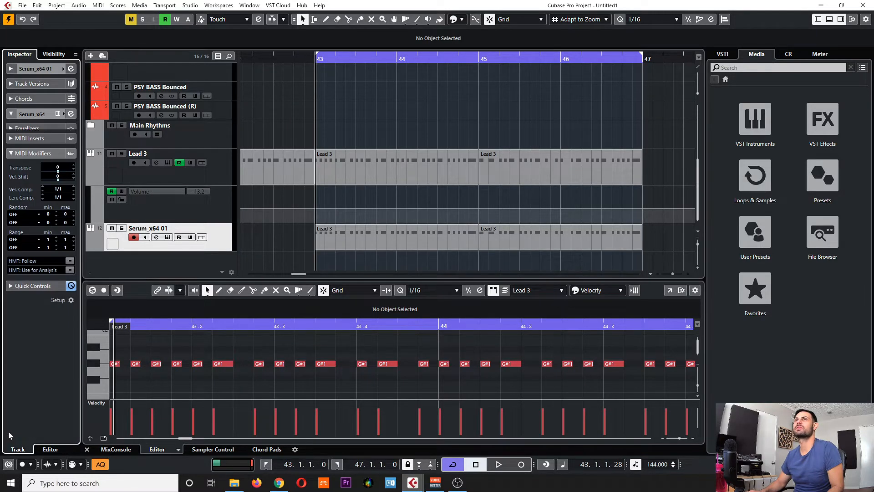
{"action": "left_click", "coordinate": [30, 204]}
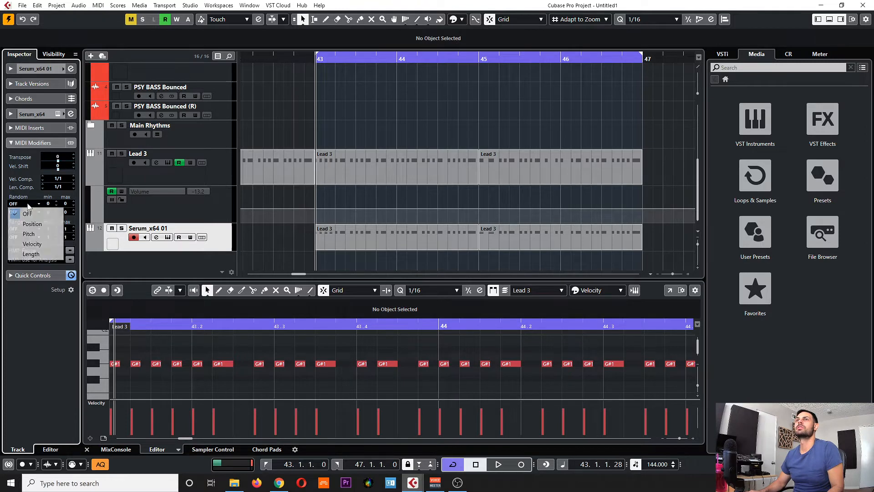
{"action": "left_click", "coordinate": [32, 244]}
{"action": "key", "text": "g"}
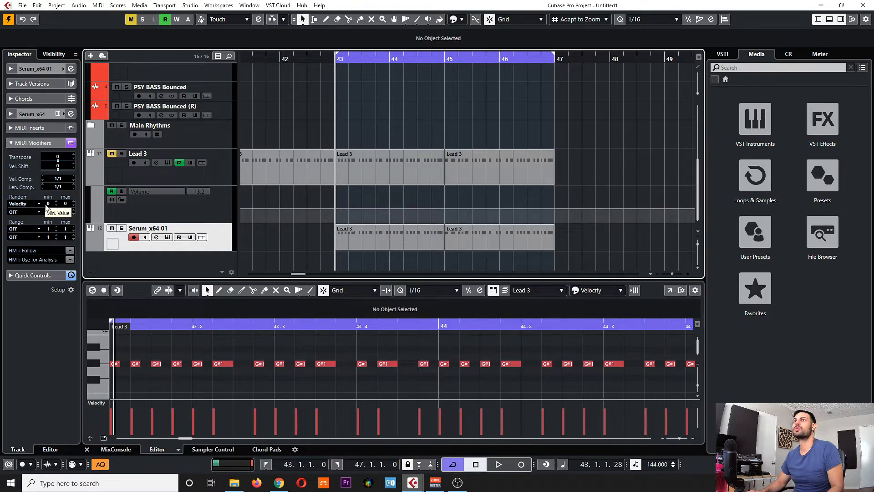
{"action": "left_click_drag", "start_coordinate": [51, 208], "coordinate": [52, 219]}
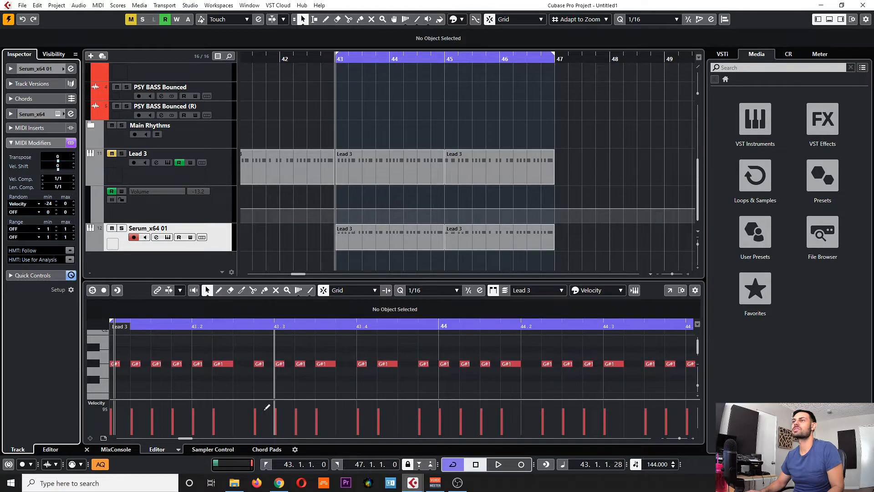
{"action": "left_click", "coordinate": [279, 364]}
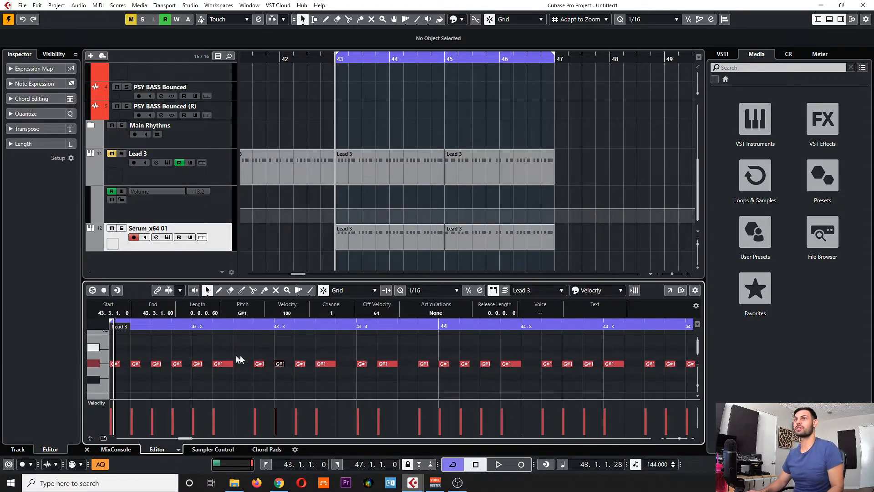
{"action": "left_click", "coordinate": [260, 236]}
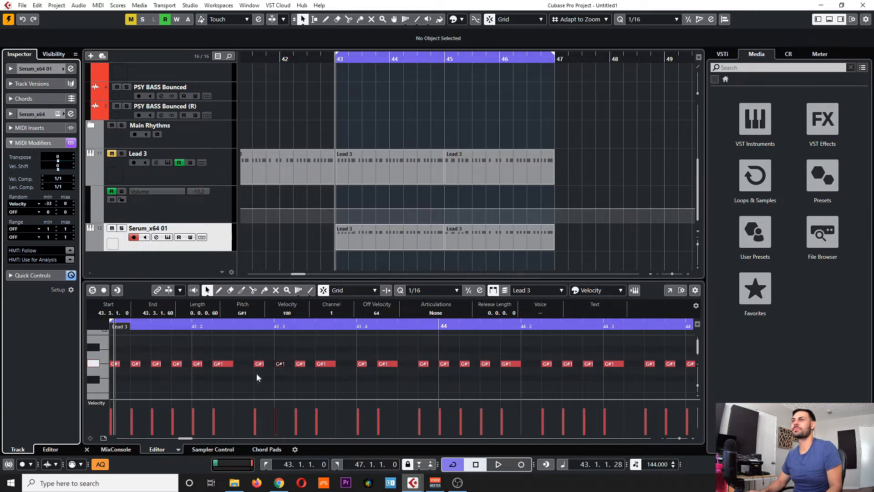
Select all notes of the first Lead 3 part to view their velocities together
{"action": "scroll", "coordinate": [461, 391], "scroll_direction": "down", "scroll_amount": 2}
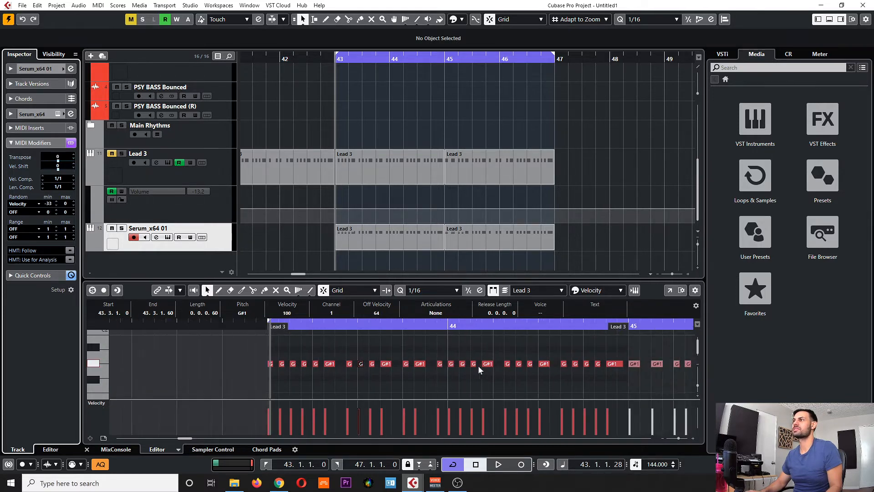
{"action": "left_click_drag", "start_coordinate": [610, 345], "coordinate": [246, 374]}
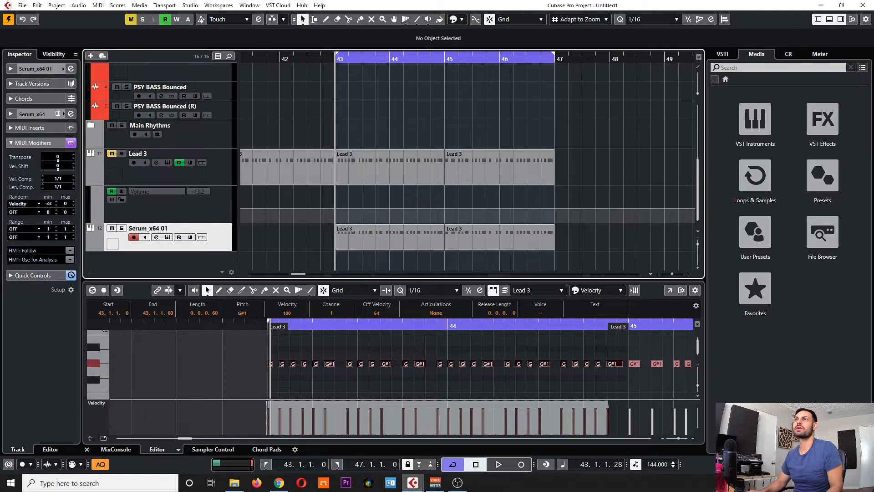
Open the track's Serum instrument and play the loop to watch the incoming velocities on the velocity curve
{"action": "left_click", "coordinate": [157, 237]}
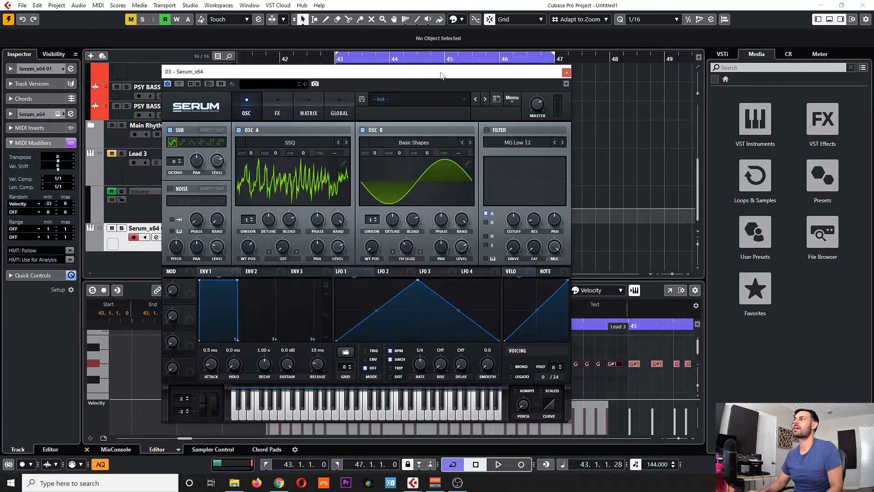
{"action": "left_click_drag", "start_coordinate": [441, 73], "coordinate": [441, 73]}
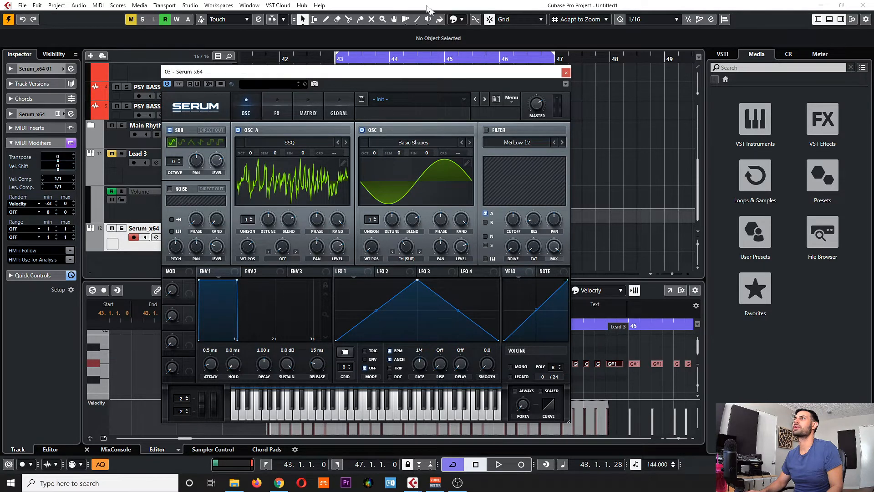
{"action": "left_click_drag", "start_coordinate": [457, 74], "coordinate": [452, 66]}
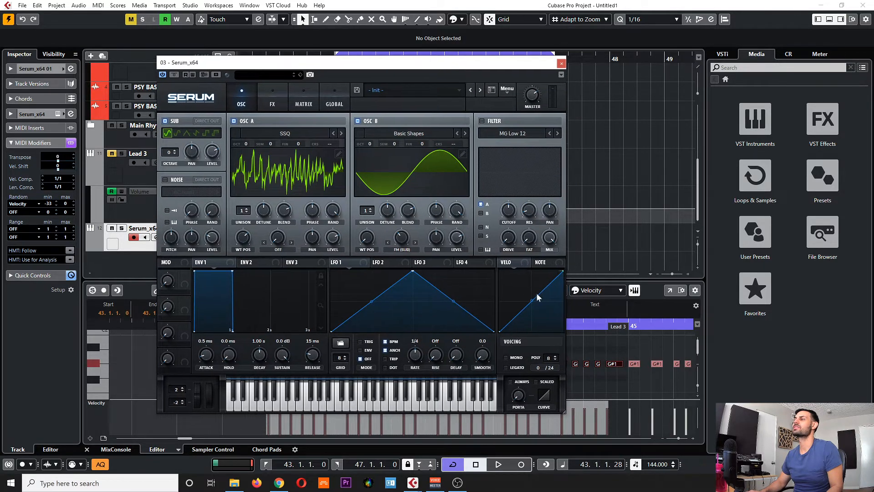
{"action": "left_click", "coordinate": [339, 43]}
{"action": "key", "text": "space"}
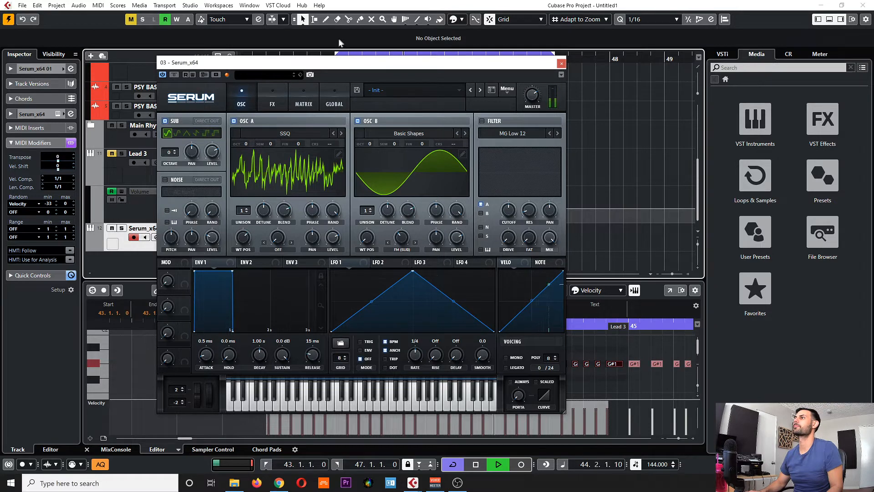
{"action": "left_click", "coordinate": [481, 205]}
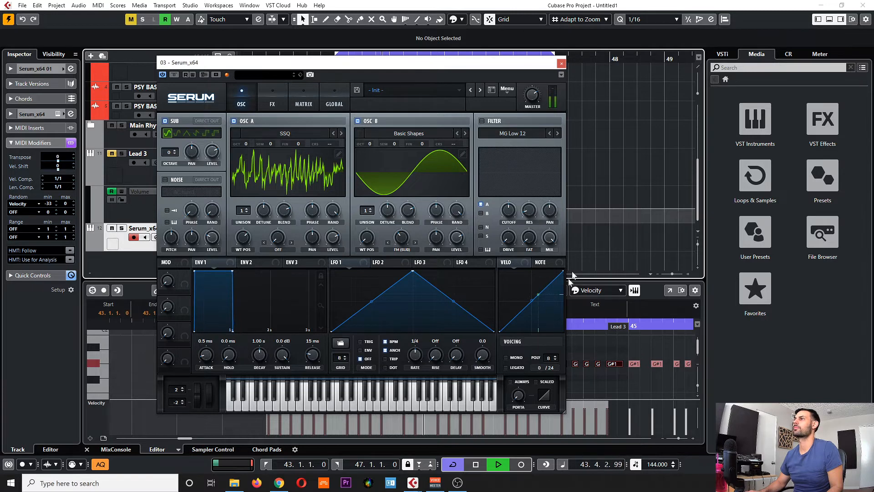
{"action": "key", "text": "space"}
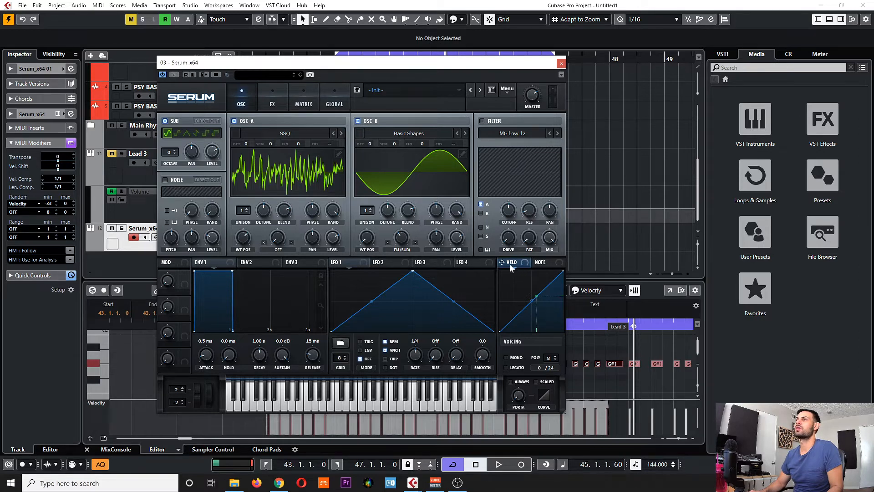
Assign the velocity modulation source to oscillator A's wavetable position
{"action": "left_click_drag", "start_coordinate": [265, 251], "coordinate": [242, 237]}
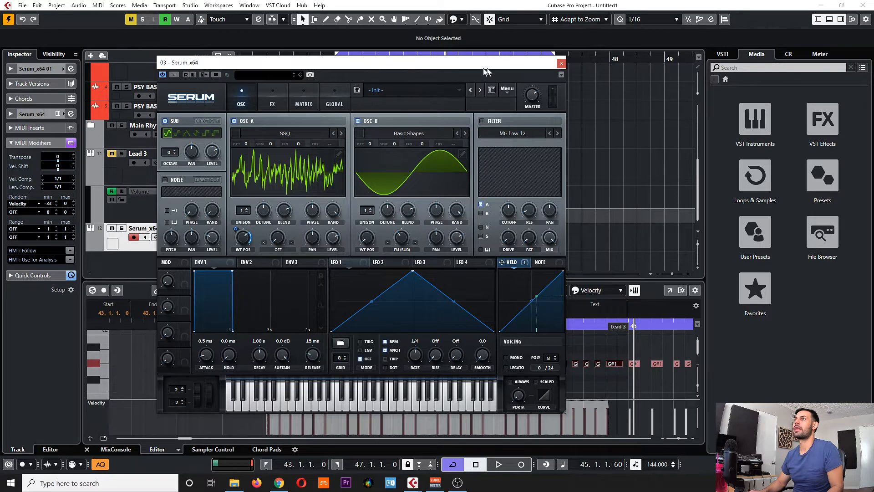
{"action": "left_click_drag", "start_coordinate": [486, 70], "coordinate": [474, 68]}
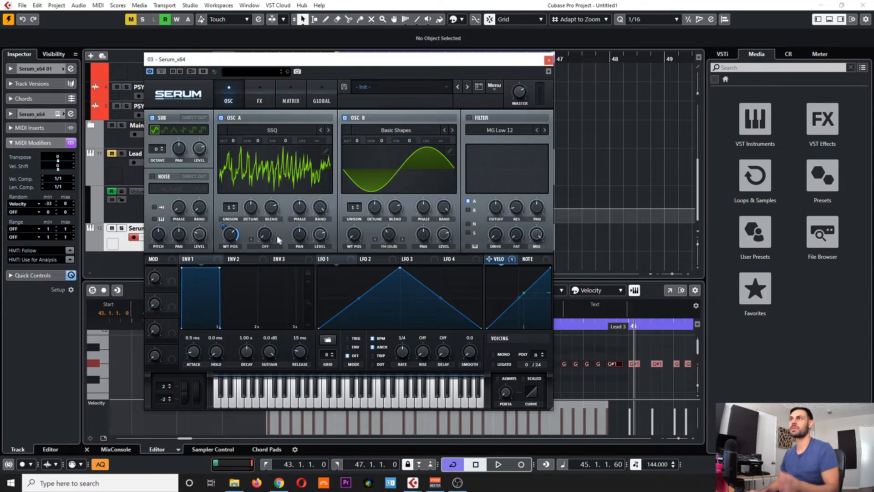
Turn on Serum's filter and set its type to Phs 36+ from the Flanges group
{"action": "left_click", "coordinate": [470, 117]}
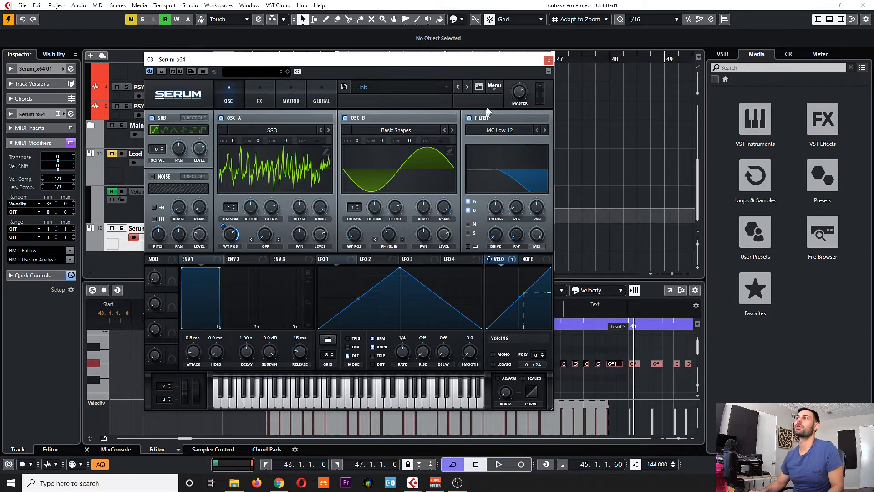
{"action": "left_click", "coordinate": [517, 127]}
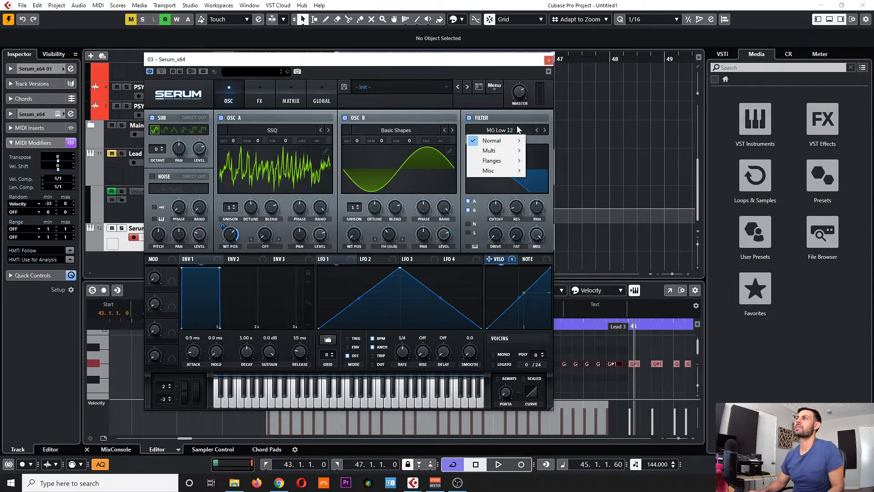
{"action": "mouse_move", "coordinate": [496, 161]}
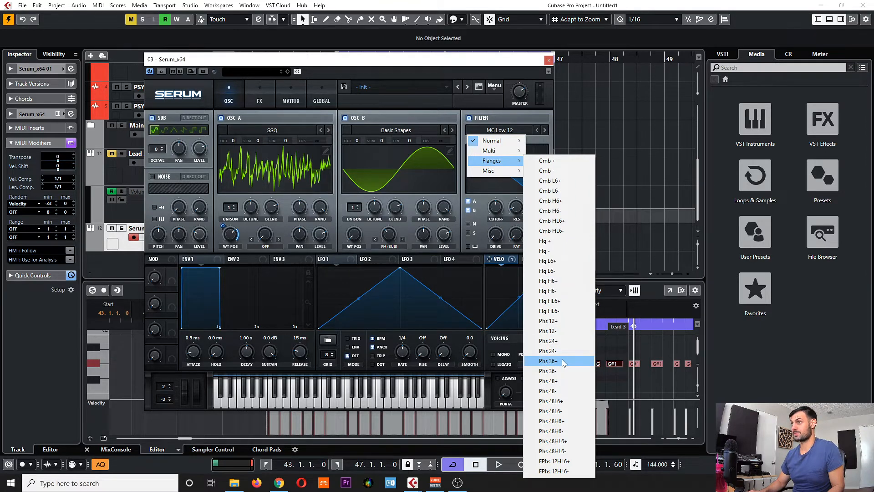
{"action": "left_click", "coordinate": [549, 361]}
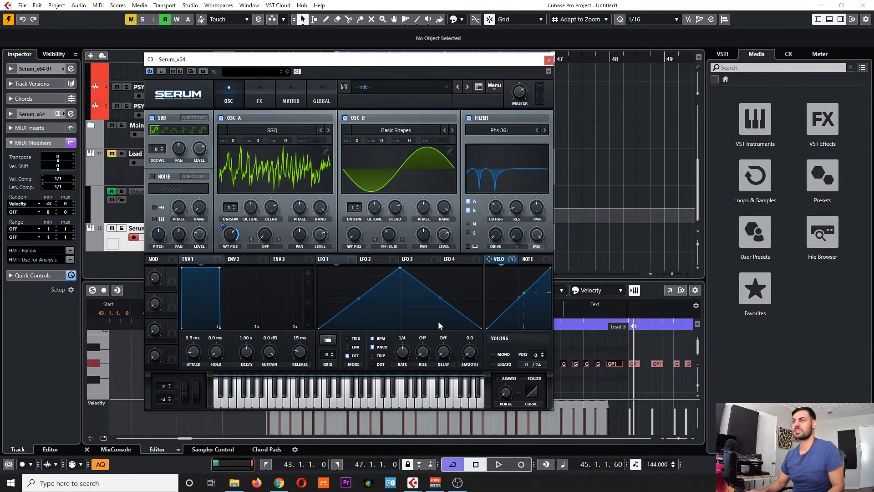
Play the loop to audition the phaser filter and lower oscillator A's octave to -1
{"action": "key", "text": "space"}
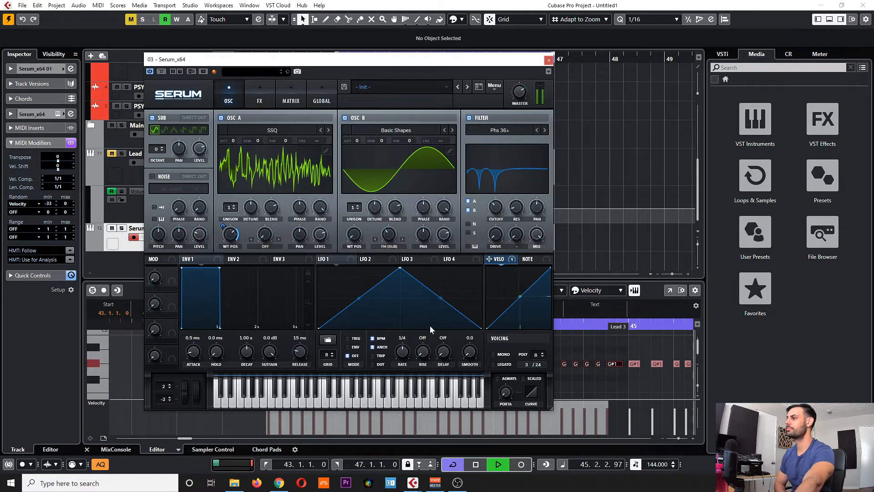
{"action": "left_click_drag", "start_coordinate": [419, 61], "coordinate": [449, 66]}
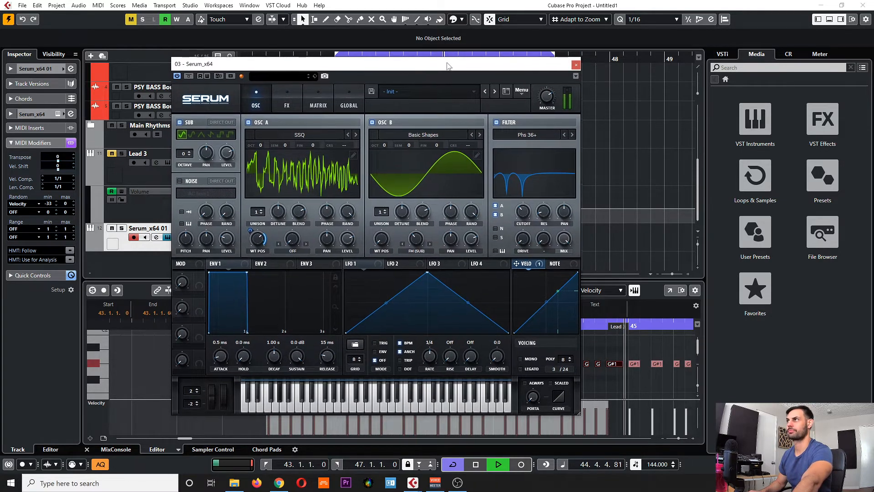
{"action": "left_click_drag", "start_coordinate": [448, 66], "coordinate": [448, 67]}
{"action": "key", "text": "space"}
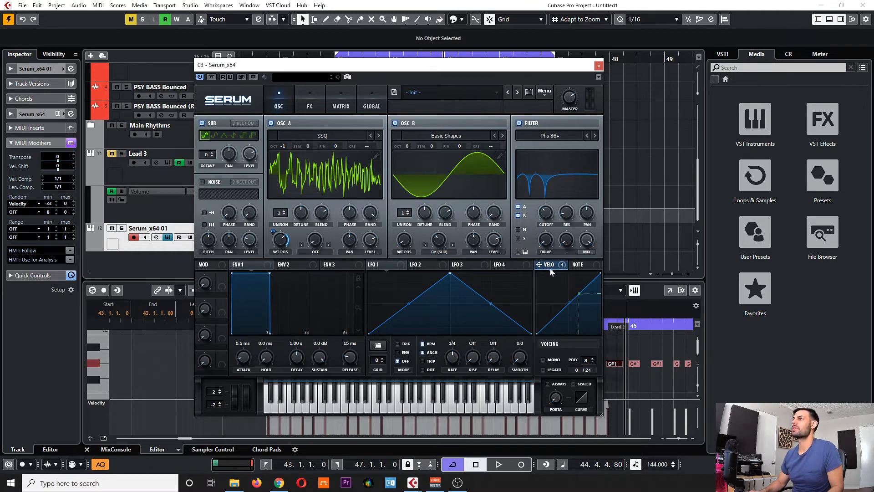
Assign velocity to the filter's cutoff and resonance, and fine-tune both while the loop plays
{"action": "left_click_drag", "start_coordinate": [567, 267], "coordinate": [546, 236]}
{"action": "left_click_drag", "start_coordinate": [562, 206], "coordinate": [559, 212]}
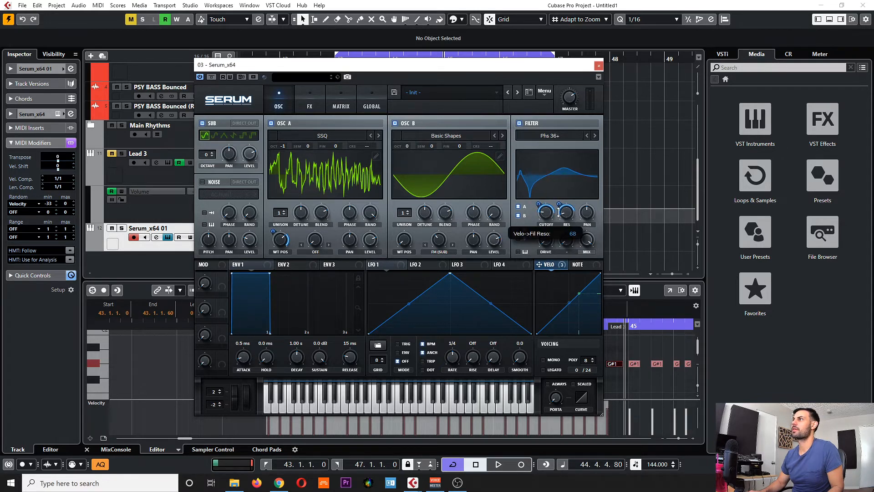
{"action": "key", "text": "space"}
{"action": "left_click_drag", "start_coordinate": [524, 72], "coordinate": [515, 73]}
{"action": "left_click_drag", "start_coordinate": [540, 233], "coordinate": [529, 208]}
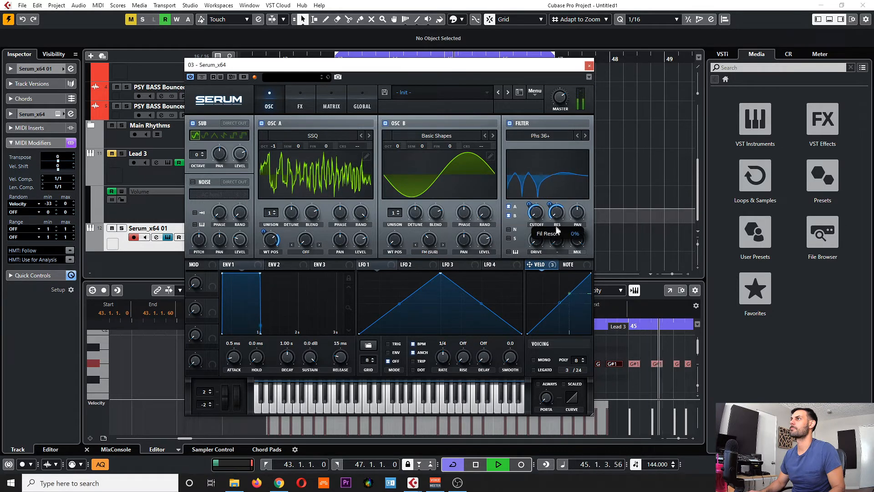
{"action": "left_click_drag", "start_coordinate": [549, 204], "coordinate": [550, 207]}
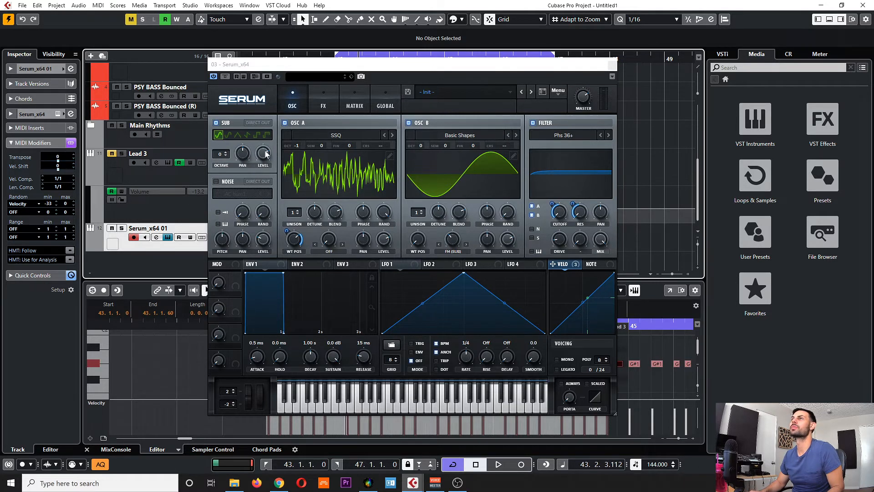
Assign LFO 1 to the filter cutoff and set the LFO rate to 4 bar
{"action": "left_click_drag", "start_coordinate": [266, 154], "coordinate": [224, 387]}
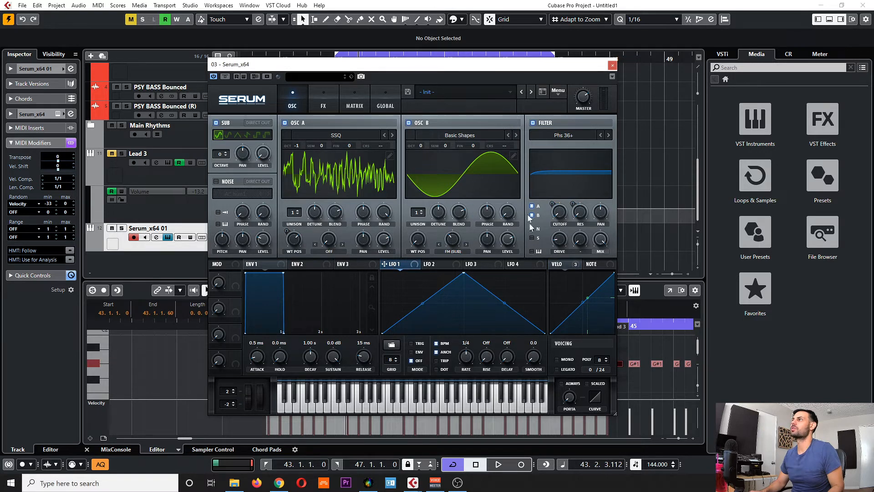
{"action": "left_click_drag", "start_coordinate": [389, 264], "coordinate": [548, 219]}
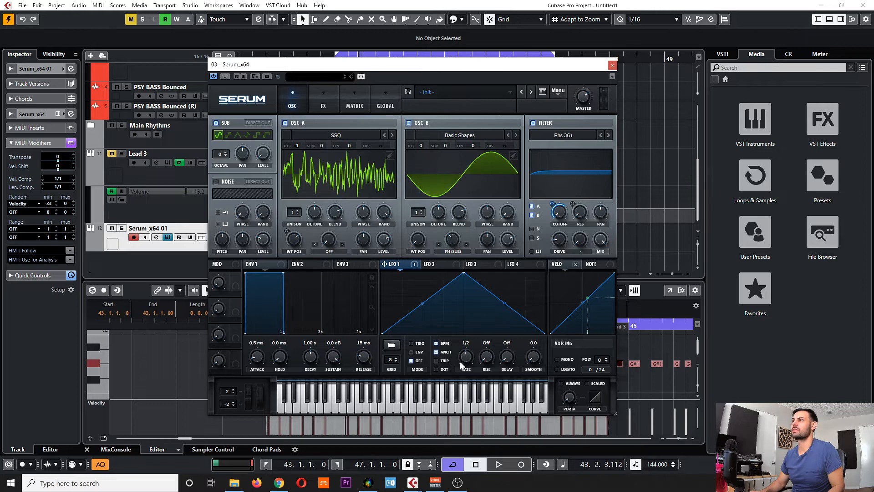
{"action": "left_click_drag", "start_coordinate": [462, 363], "coordinate": [463, 383]}
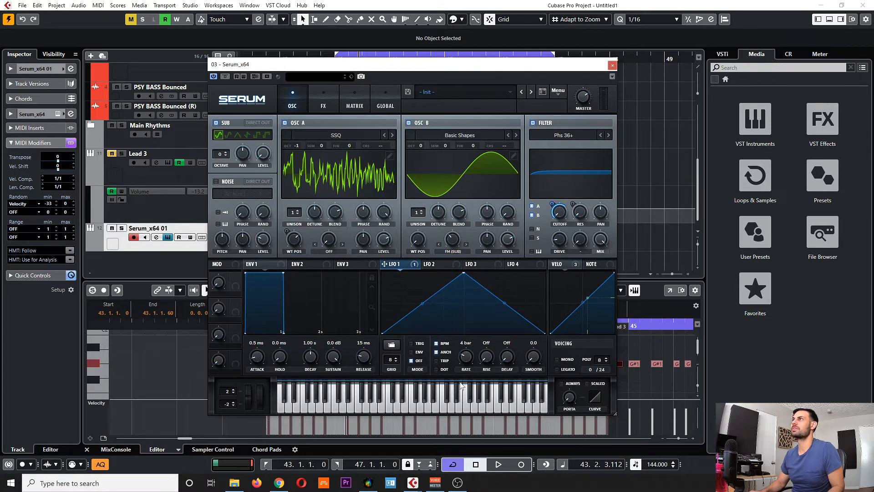
Play the loop and adjust LFO 1's modulation depth on the filter cutoff
{"action": "left_click_drag", "start_coordinate": [507, 72], "coordinate": [516, 76]}
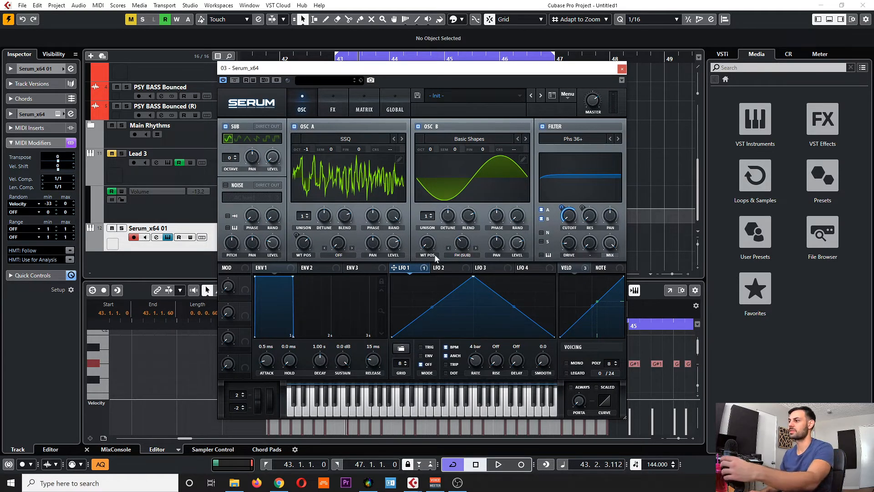
{"action": "key", "text": "space"}
{"action": "left_click_drag", "start_coordinate": [400, 69], "coordinate": [384, 90]}
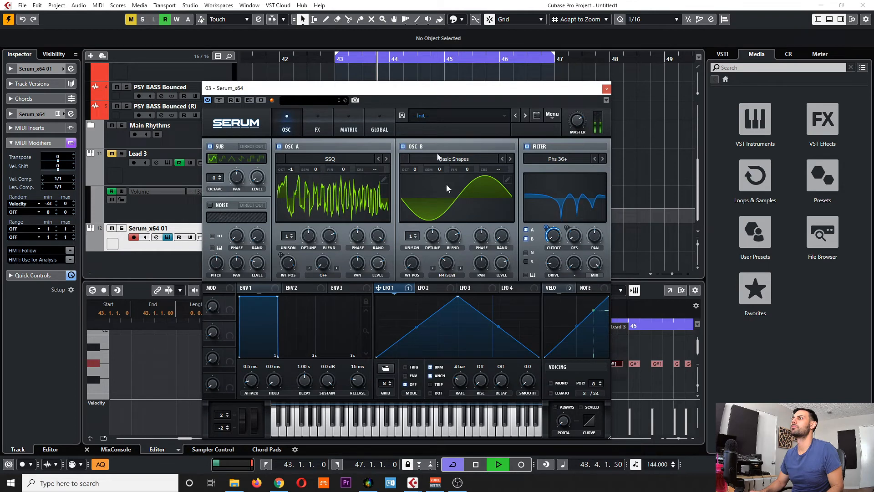
{"action": "left_click_drag", "start_coordinate": [546, 227], "coordinate": [543, 232]}
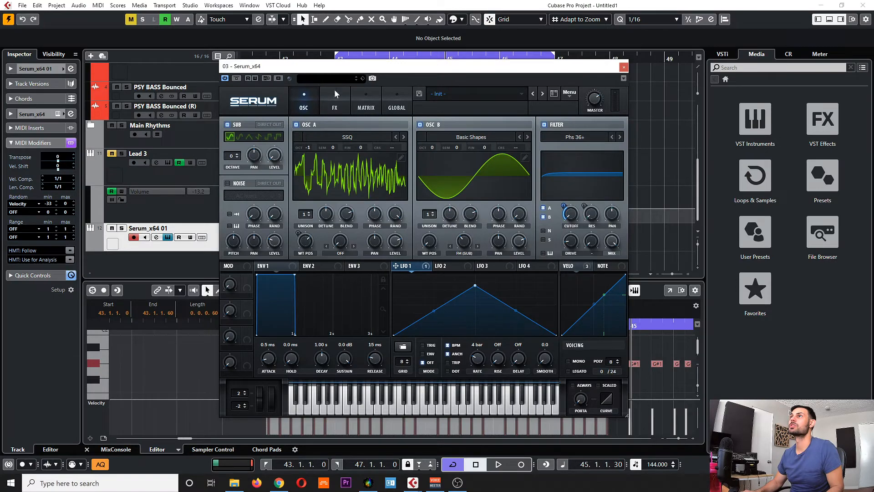
Turn on Serum's Flanger effect and set its mix to about 55% while the loop plays
{"action": "left_click", "coordinate": [336, 109]}
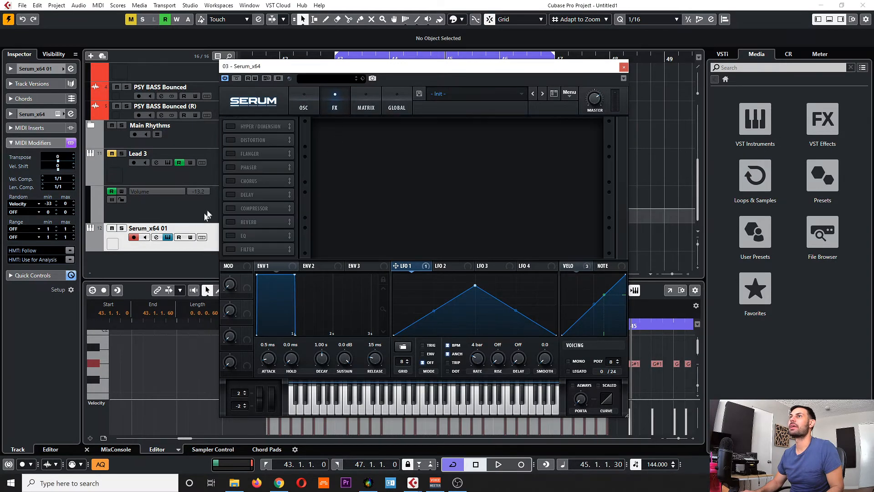
{"action": "left_click", "coordinate": [231, 153]}
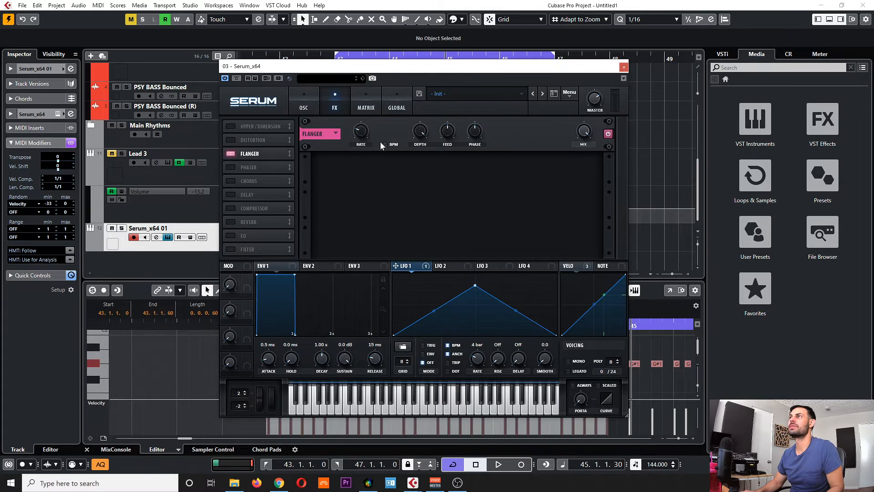
{"action": "mouse_move", "coordinate": [360, 132]}
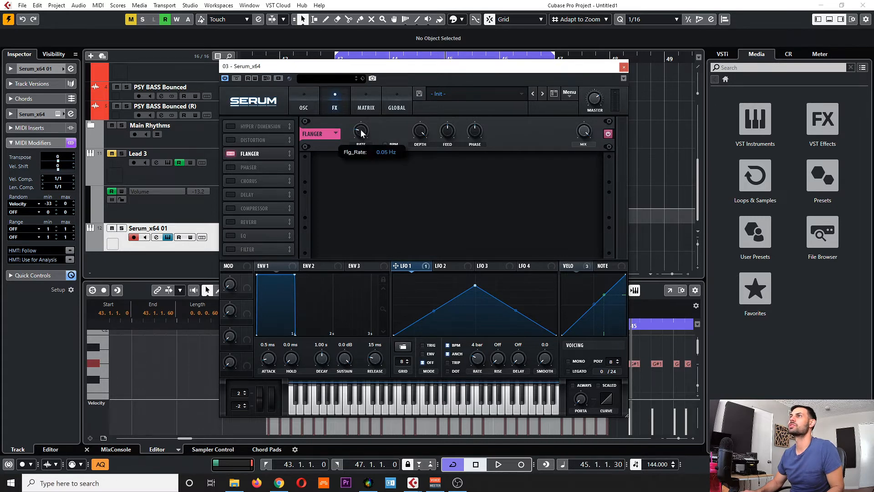
{"action": "key", "text": "space"}
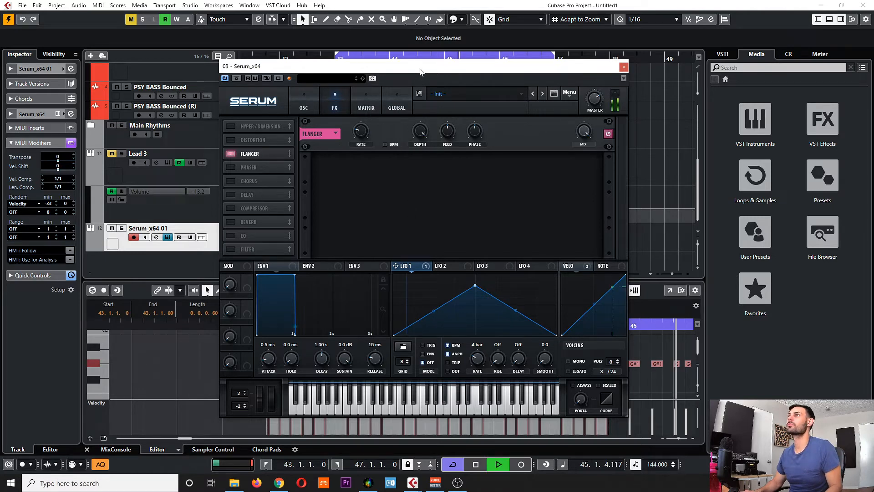
{"action": "left_click_drag", "start_coordinate": [420, 70], "coordinate": [423, 86]}
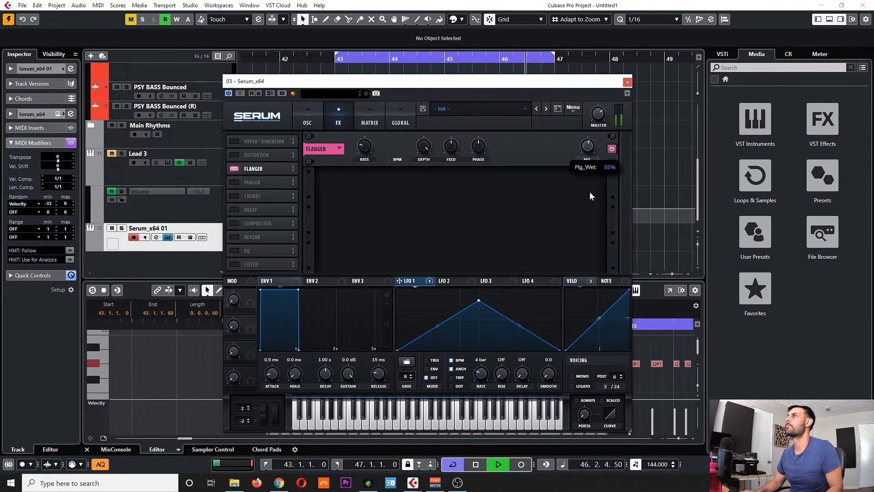
{"action": "left_click_drag", "start_coordinate": [425, 164], "coordinate": [430, 179]}
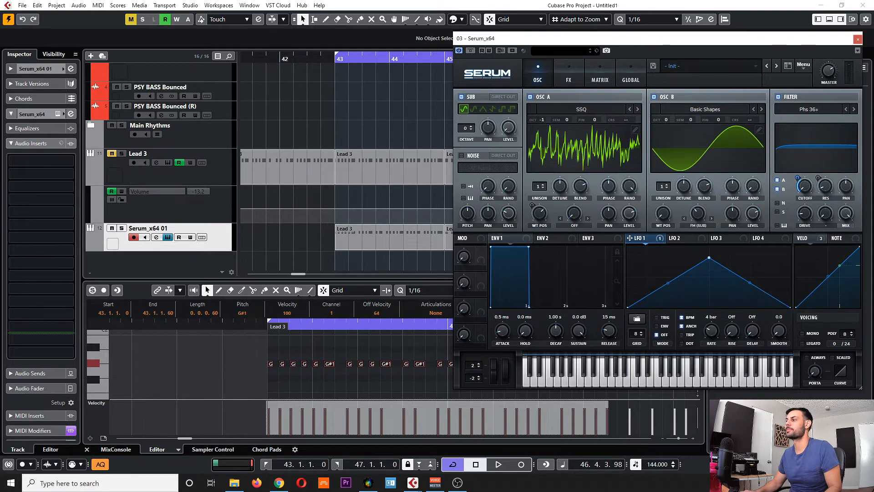
Insert FabFilter Pro-Q 3 in the Serum track's first insert slot and add a low cut at about 450 Hz
{"action": "left_click", "coordinate": [41, 161]}
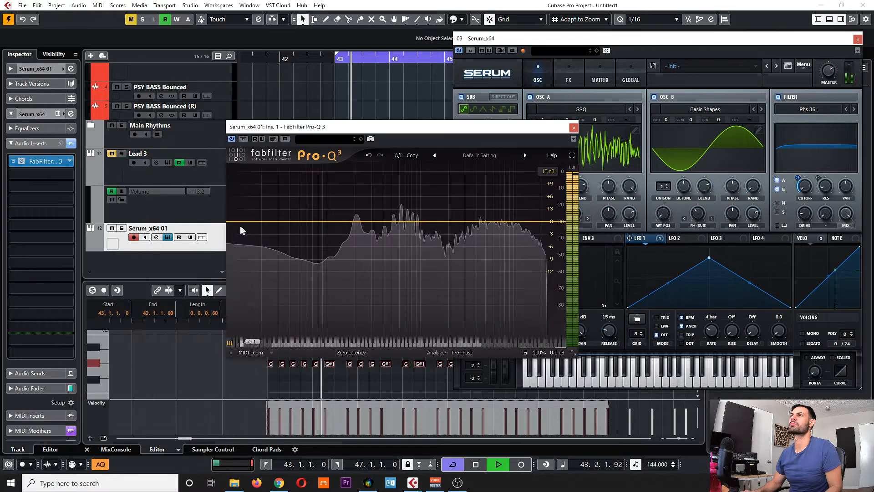
{"action": "left_click_drag", "start_coordinate": [239, 222], "coordinate": [382, 222]}
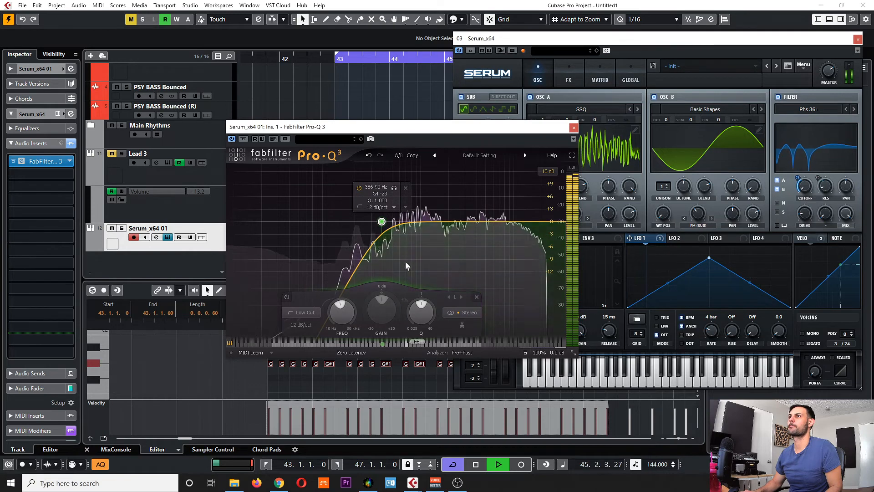
{"action": "mouse_move", "coordinate": [384, 226]}
{"action": "left_mouse_down"}
{"action": "mouse_move", "coordinate": [399, 223]}
{"action": "mouse_move", "coordinate": [391, 224]}
{"action": "left_mouse_up"}
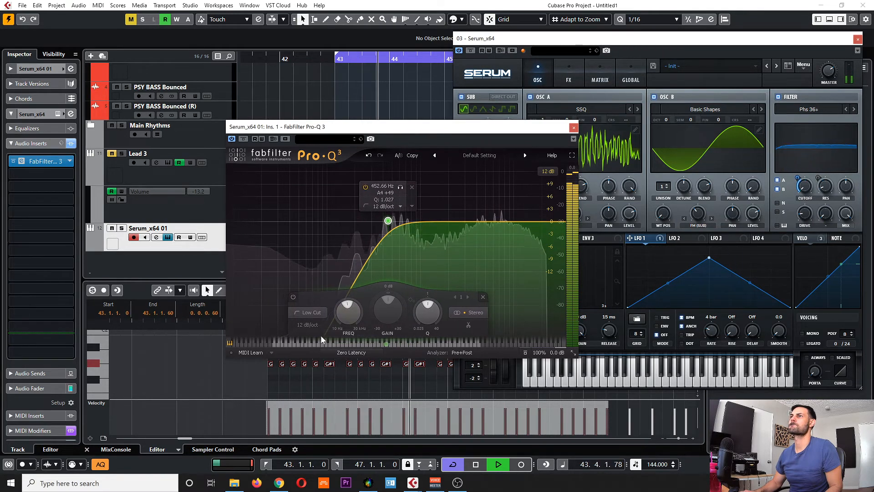
Steepen the low cut to 30 dB/oct and fine-tune its frequency and Q
{"action": "scroll", "coordinate": [317, 327], "scroll_direction": "up", "scroll_amount": 1}
{"action": "scroll", "coordinate": [316, 327], "scroll_direction": "up", "scroll_amount": 2}
{"action": "left_click_drag", "start_coordinate": [352, 312], "coordinate": [356, 339]}
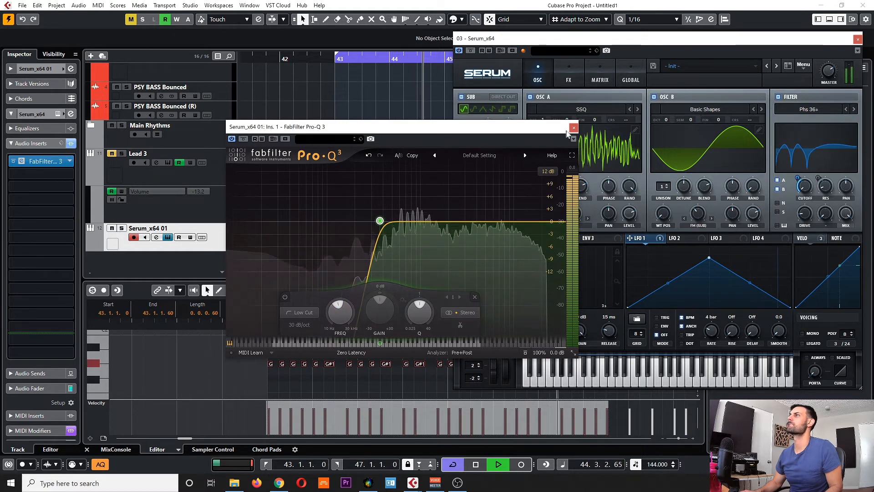
{"action": "left_click_drag", "start_coordinate": [414, 318], "coordinate": [410, 335]}
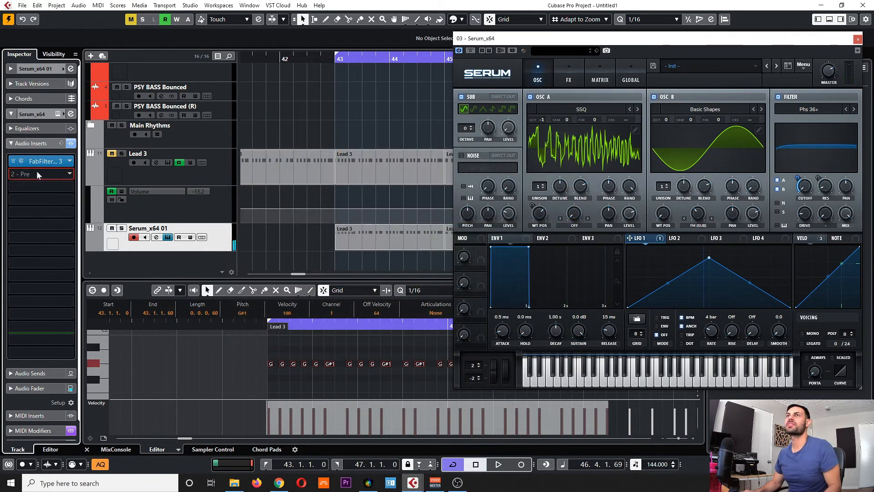
Insert Quadrafuzz v2 in the track's second insert slot and bypass its lowest band
{"action": "left_click", "coordinate": [42, 162]}
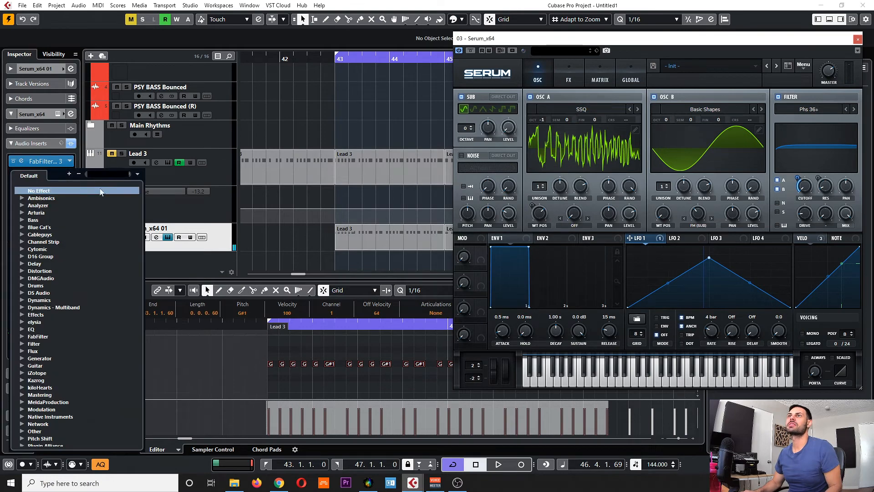
{"action": "type", "text": "quad"}
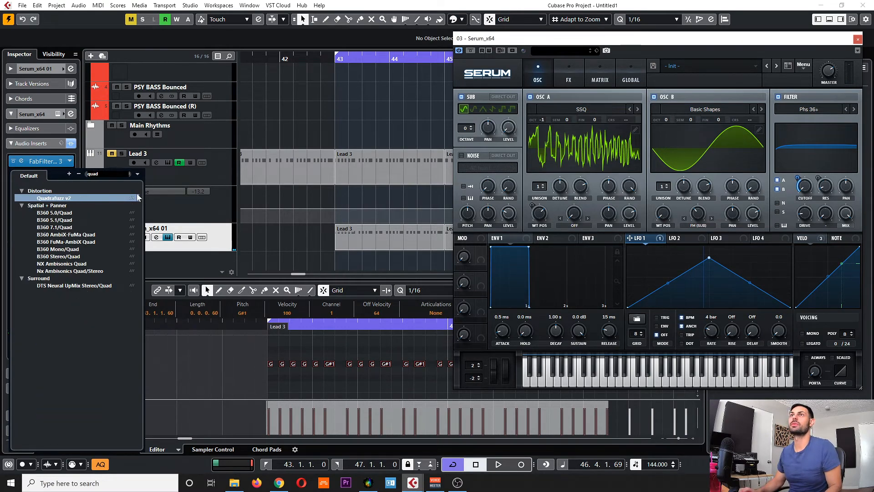
{"action": "left_click", "coordinate": [54, 198]}
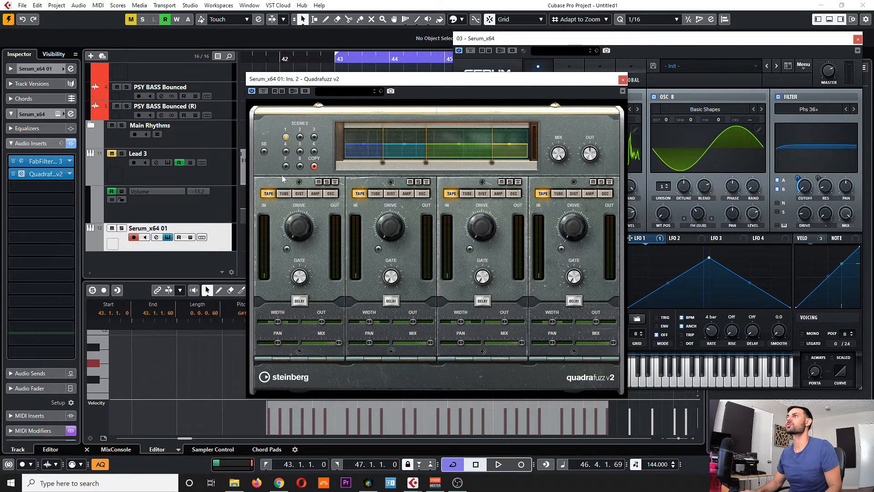
{"action": "left_click", "coordinate": [335, 182]}
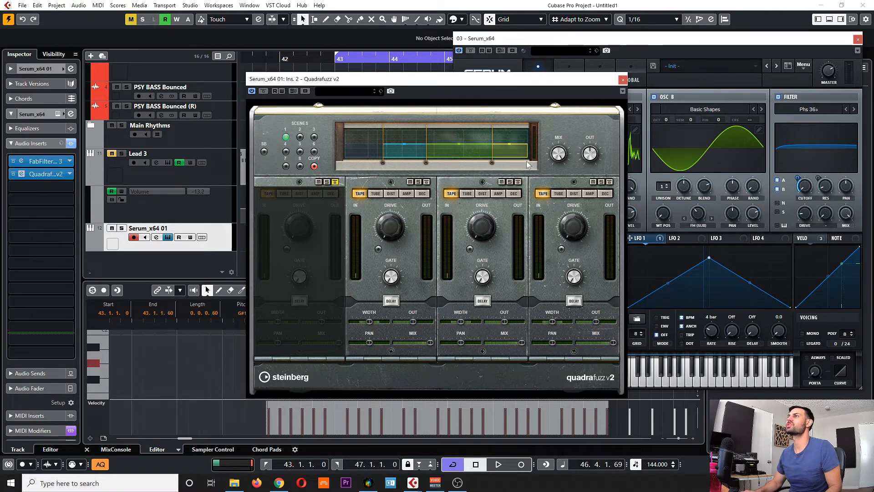
Switch Quadrafuzz's third band to Dist, set the second band's drive to 3.1 and the third's to 2.9 during playback, and compare the third band bypassed
{"action": "left_click", "coordinate": [484, 194]}
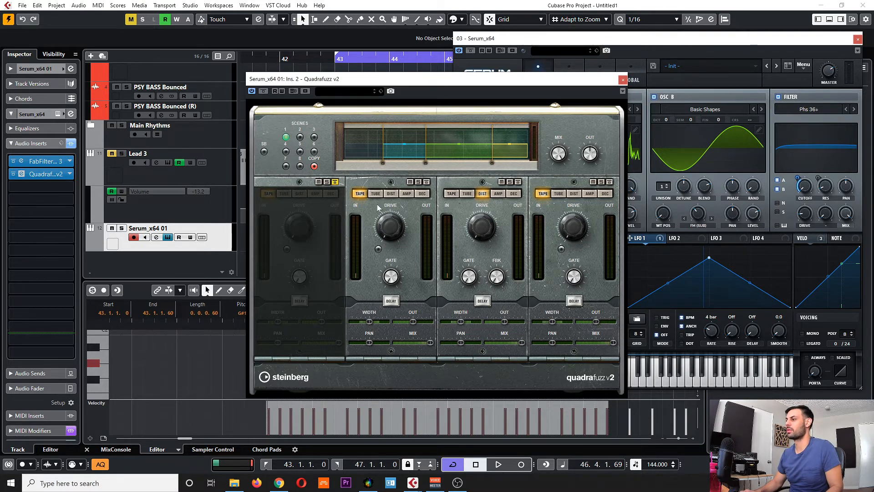
{"action": "key", "text": "space"}
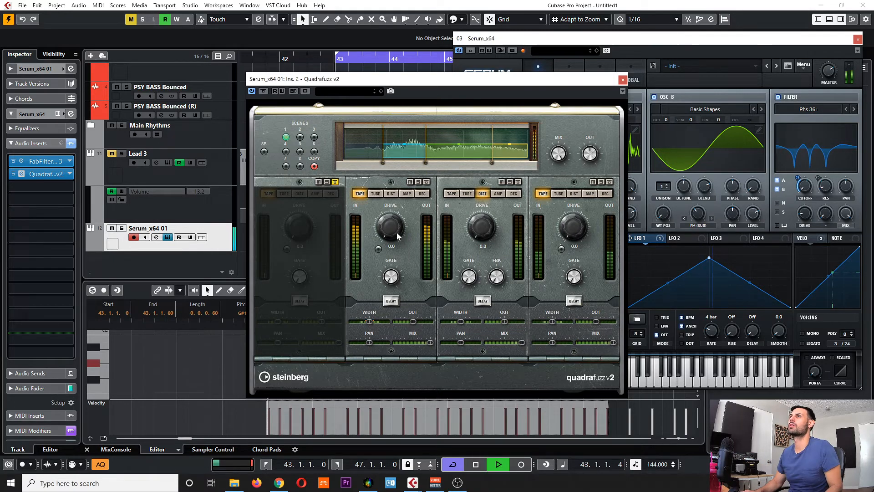
{"action": "left_click_drag", "start_coordinate": [393, 228], "coordinate": [376, 187]}
{"action": "left_click_drag", "start_coordinate": [475, 229], "coordinate": [465, 153]}
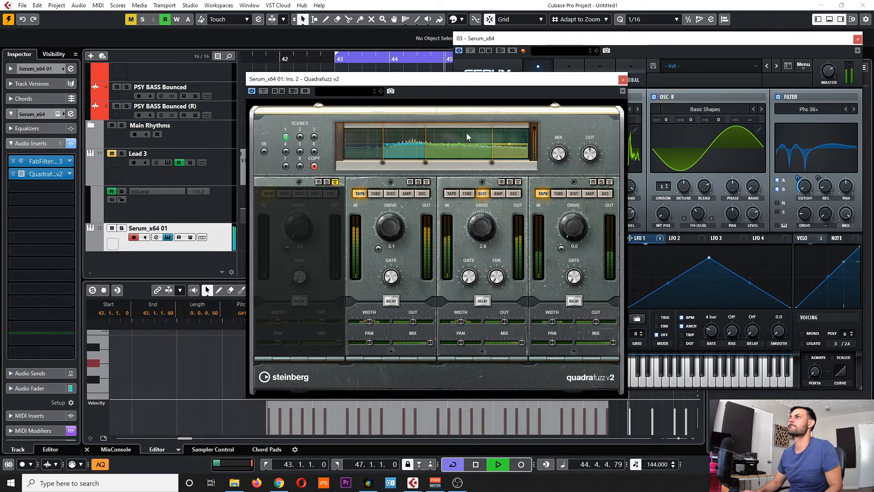
{"action": "left_click", "coordinate": [518, 182]}
{"action": "left_click", "coordinate": [518, 181]}
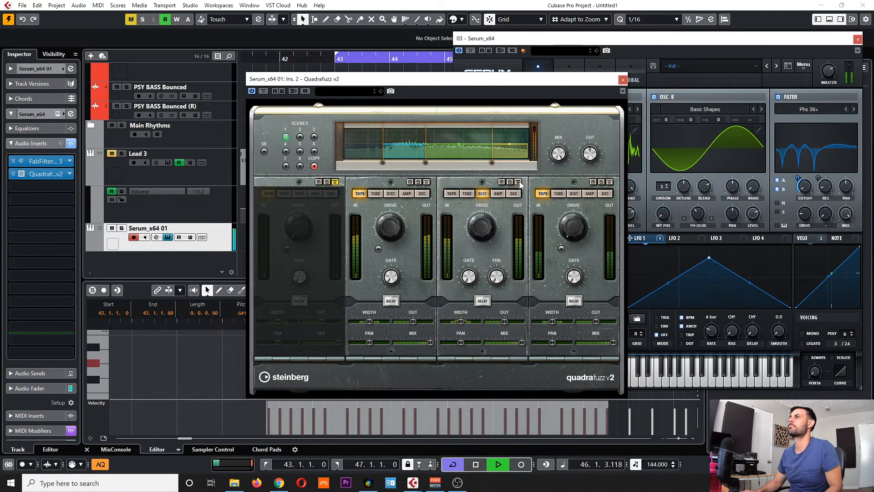
Compare Quadrafuzz's third band bypassed and active, and adjust the drive of its highest band during playback
{"action": "left_click", "coordinate": [517, 181]}
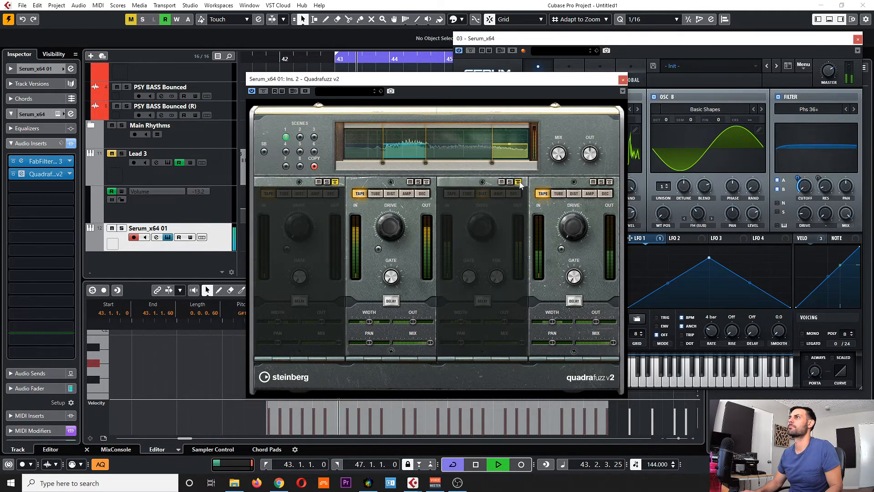
{"action": "left_click", "coordinate": [518, 182]}
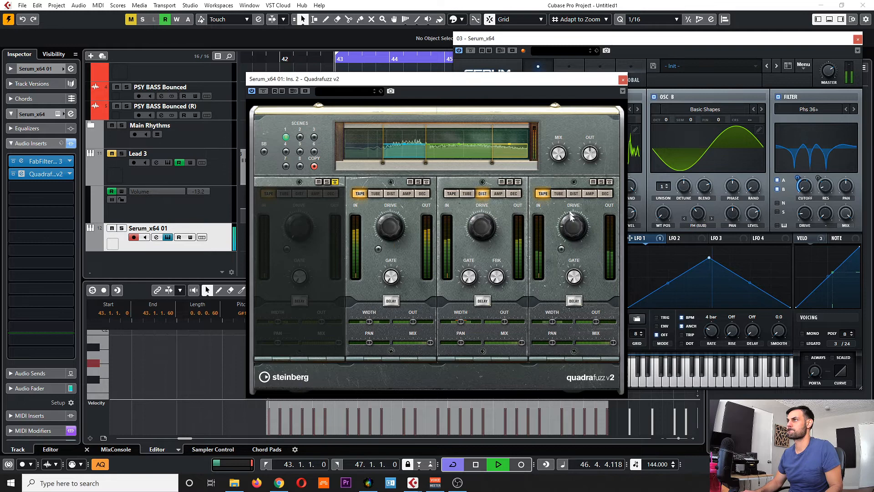
{"action": "left_click_drag", "start_coordinate": [573, 226], "coordinate": [569, 122]}
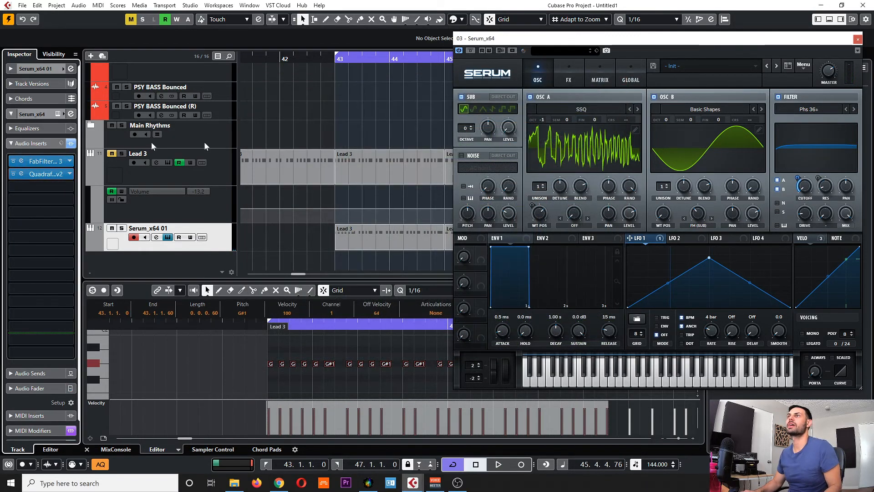
Play the loop from bar 43 and compare the lead with the Quadrafuzz insert bypassed and active
{"action": "left_click", "coordinate": [336, 72]}
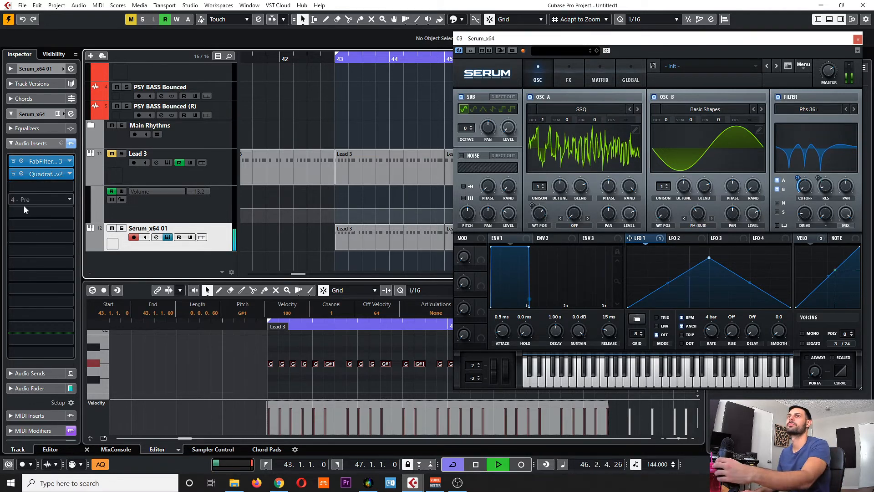
{"action": "left_click", "coordinate": [13, 175]}
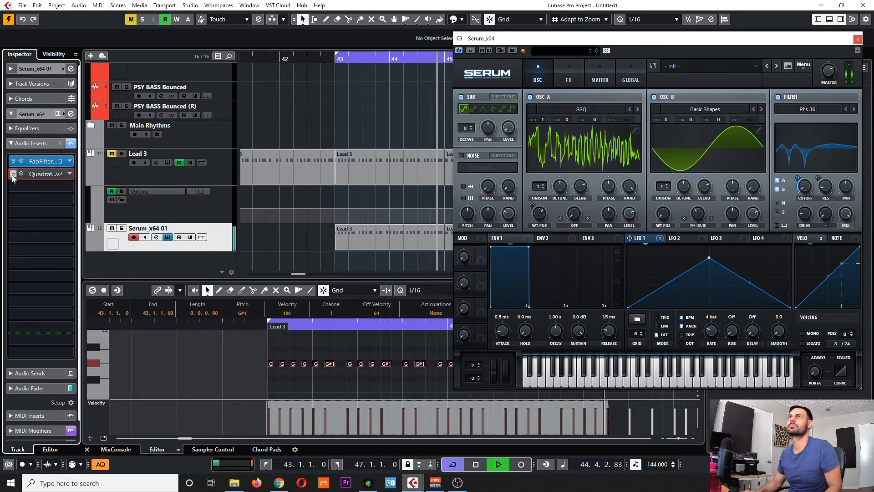
{"action": "left_click", "coordinate": [13, 176]}
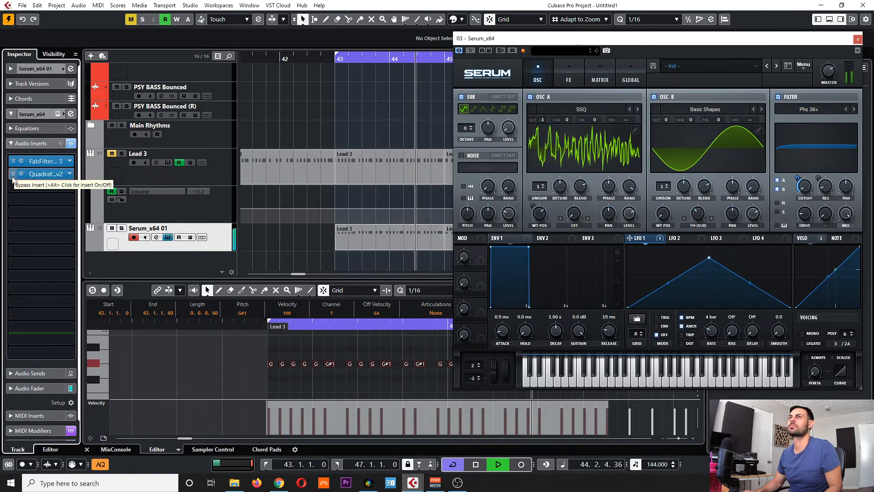
{"action": "left_click", "coordinate": [13, 180]}
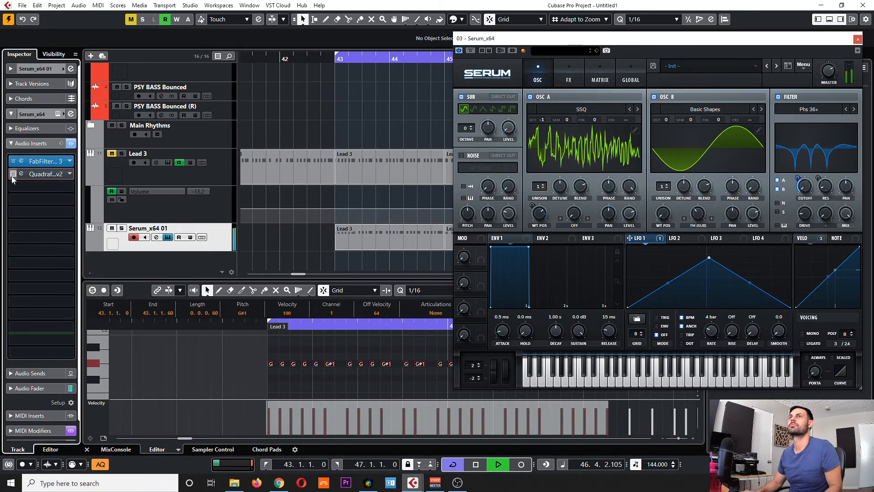
{"action": "left_click", "coordinate": [13, 176]}
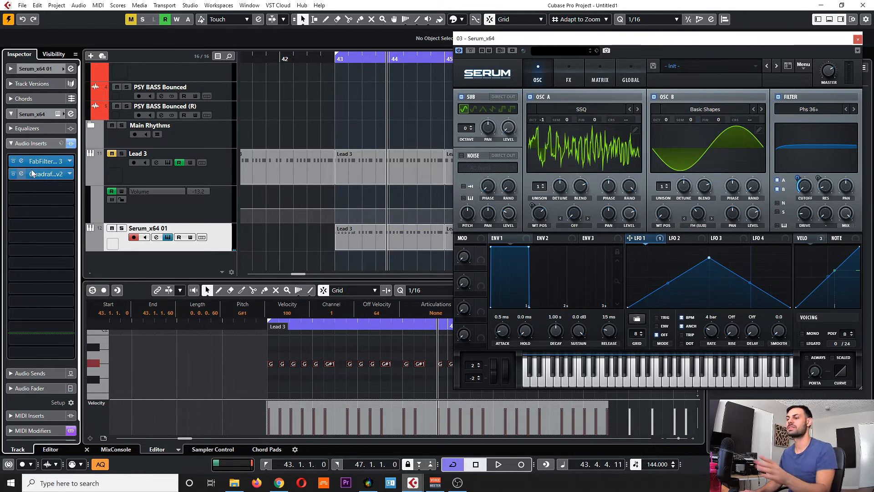
Insert the u-he ColourCopy delay in the track's third insert slot and move its window clear of Serum's filter section
{"action": "left_click", "coordinate": [46, 199]}
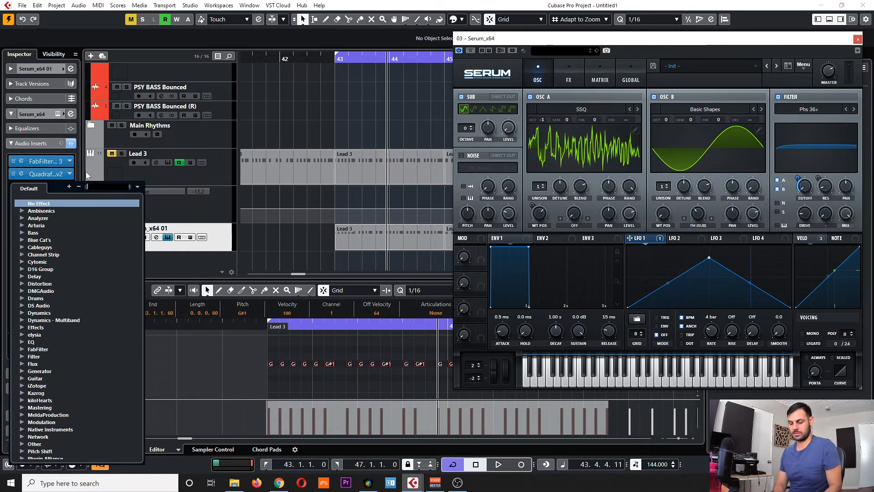
{"action": "type", "text": "clo"}
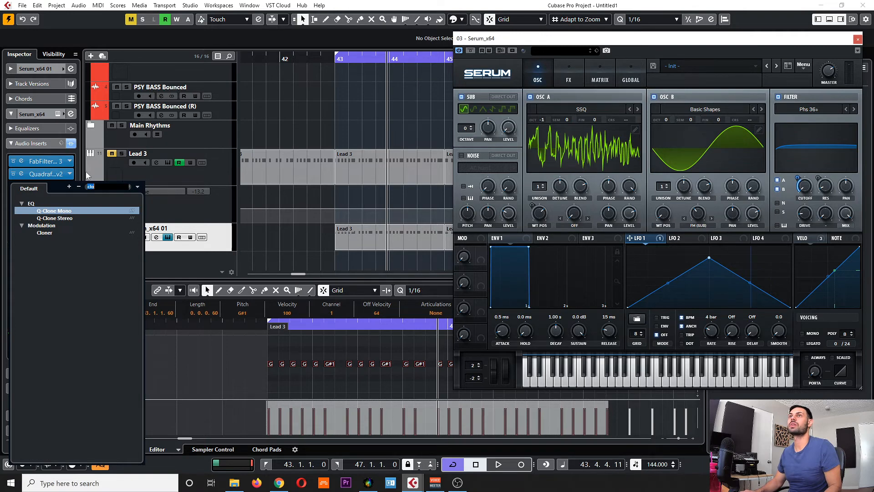
{"action": "type", "text": "olour"}
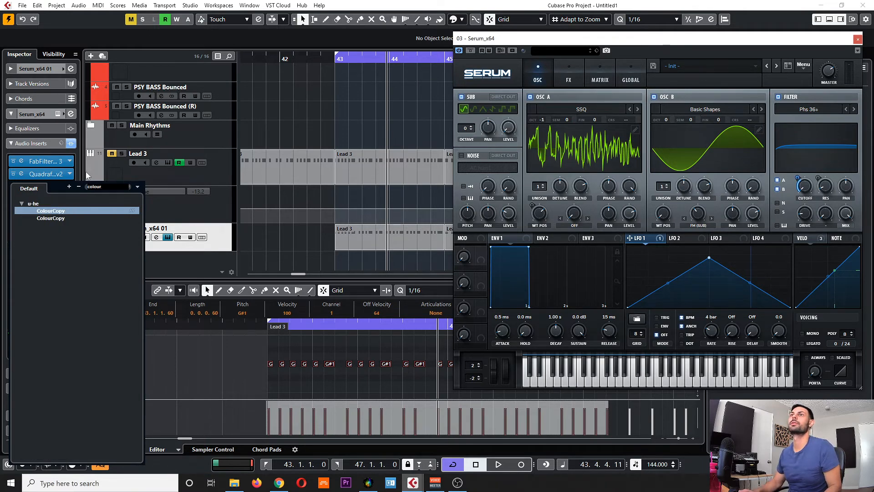
{"action": "left_click", "coordinate": [51, 211]}
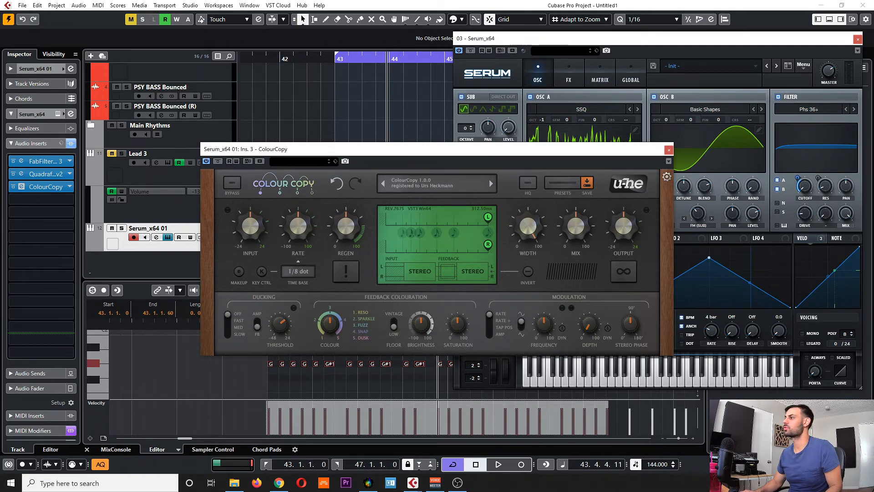
{"action": "key", "text": "alt+Tab"}
{"action": "key", "text": "alt+Tab"}
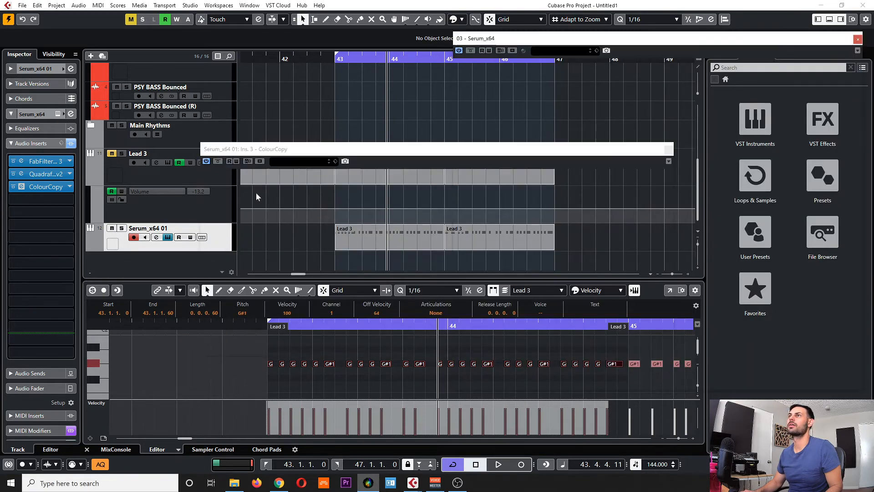
{"action": "left_click_drag", "start_coordinate": [433, 159], "coordinate": [292, 179]}
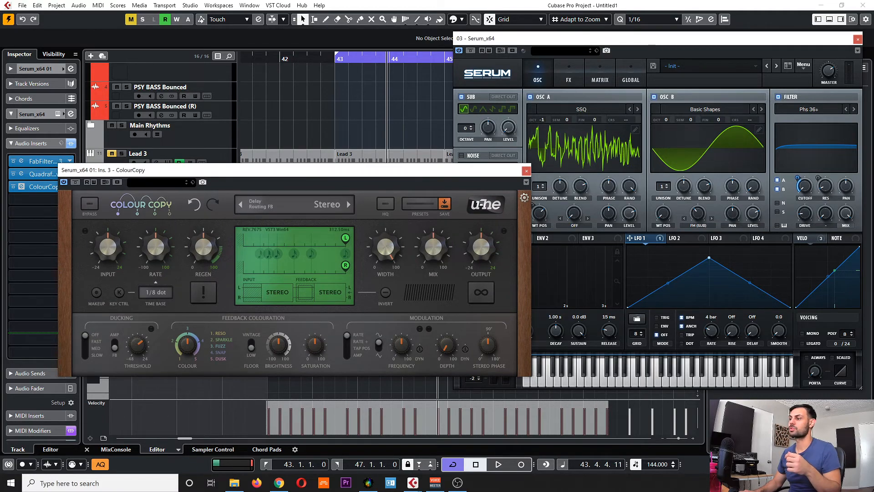
{"action": "key", "text": "alt+Tab"}
{"action": "key", "text": "alt+Tab"}
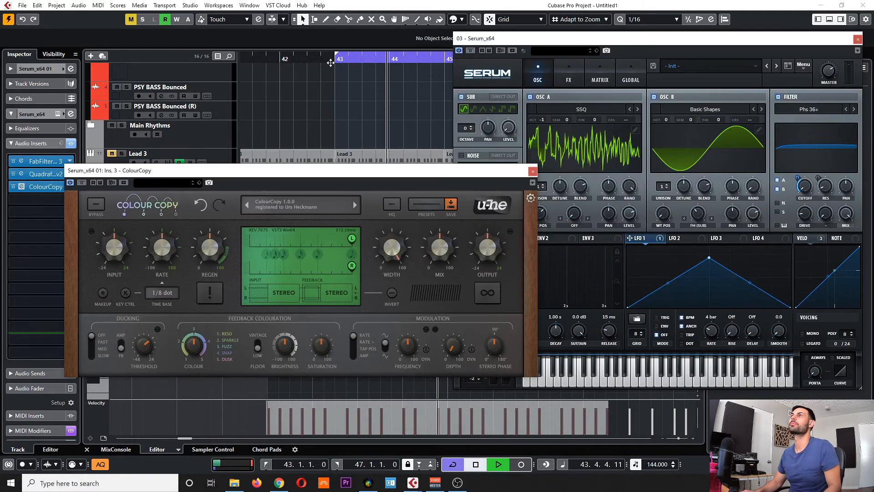
During playback, lower ColourCopy's mix and regeneration and set its stereo width to 23.50
{"action": "key", "text": "space"}
{"action": "left_click_drag", "start_coordinate": [390, 259], "coordinate": [389, 306]}
{"action": "left_click_drag", "start_coordinate": [440, 248], "coordinate": [340, 283]}
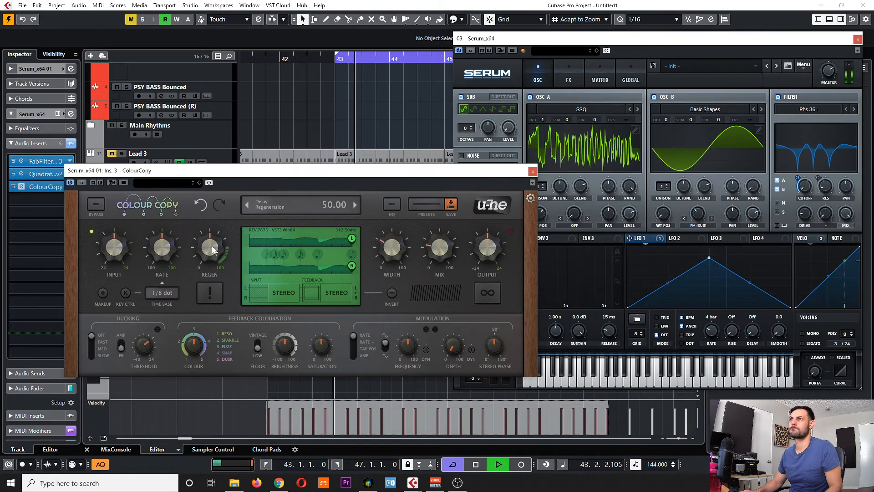
{"action": "left_click_drag", "start_coordinate": [196, 268], "coordinate": [203, 278]}
{"action": "mouse_move", "coordinate": [391, 238]}
{"action": "left_click_drag", "start_coordinate": [398, 249], "coordinate": [382, 258]}
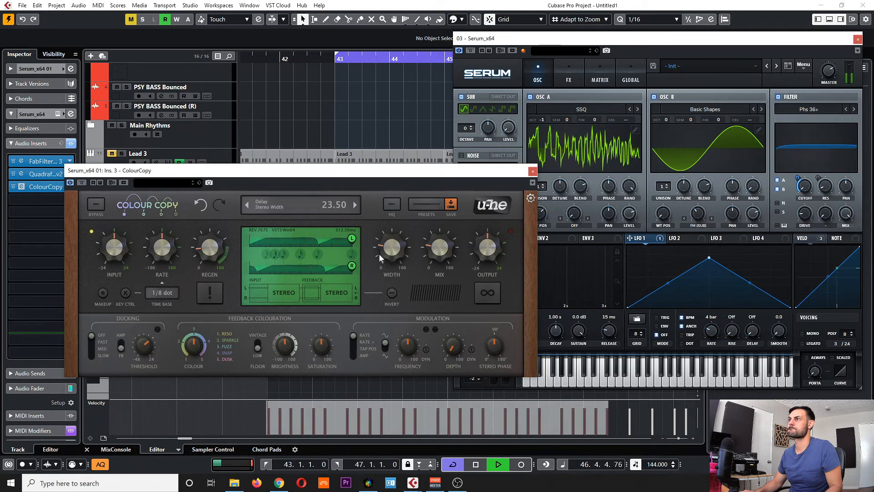
Fine-tune ColourCopy's width and mix and set its regeneration to 13.00
{"action": "left_click_drag", "start_coordinate": [384, 172], "coordinate": [410, 167]}
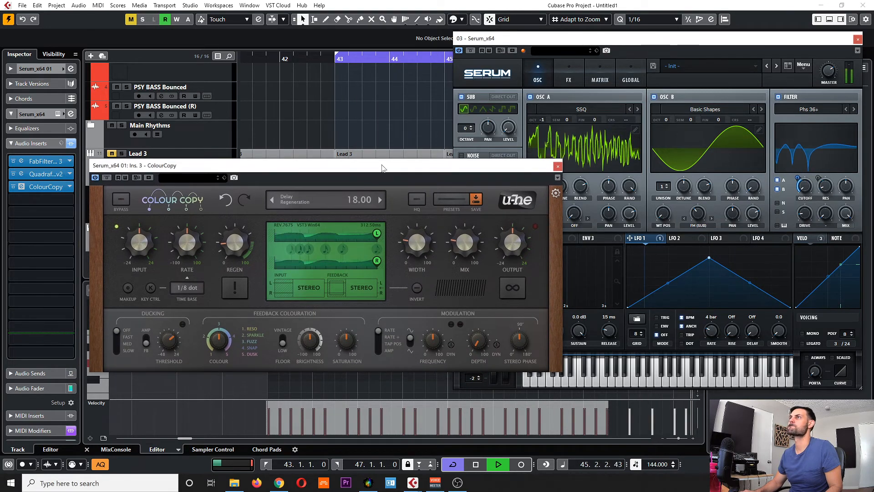
{"action": "left_click_drag", "start_coordinate": [353, 165], "coordinate": [363, 167]}
{"action": "mouse_move", "coordinate": [424, 241]}
{"action": "left_mouse_down"}
{"action": "mouse_move", "coordinate": [425, 251]}
{"action": "mouse_move", "coordinate": [417, 245]}
{"action": "left_mouse_up"}
{"action": "left_click_drag", "start_coordinate": [469, 241], "coordinate": [464, 243]}
{"action": "left_click_drag", "start_coordinate": [243, 246], "coordinate": [242, 252]}
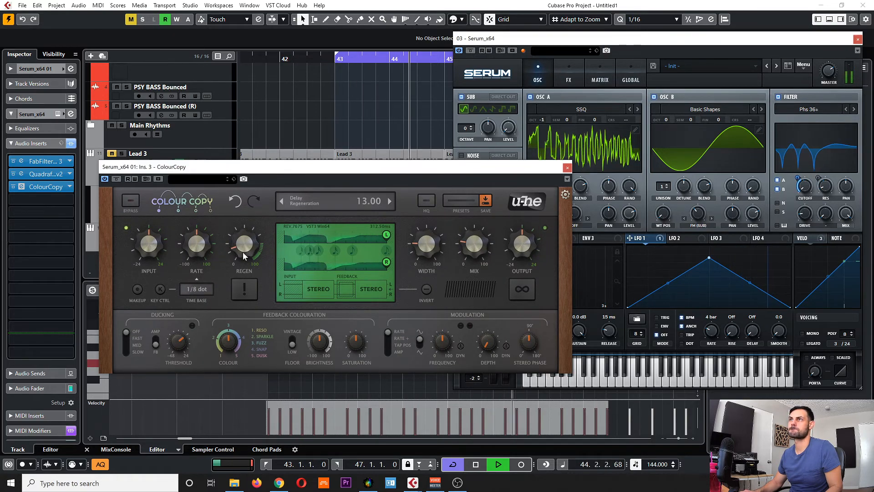
Try a 1/4 dot time base in ColourCopy and switch it back to 1/8 dot
{"action": "left_click", "coordinate": [197, 288]}
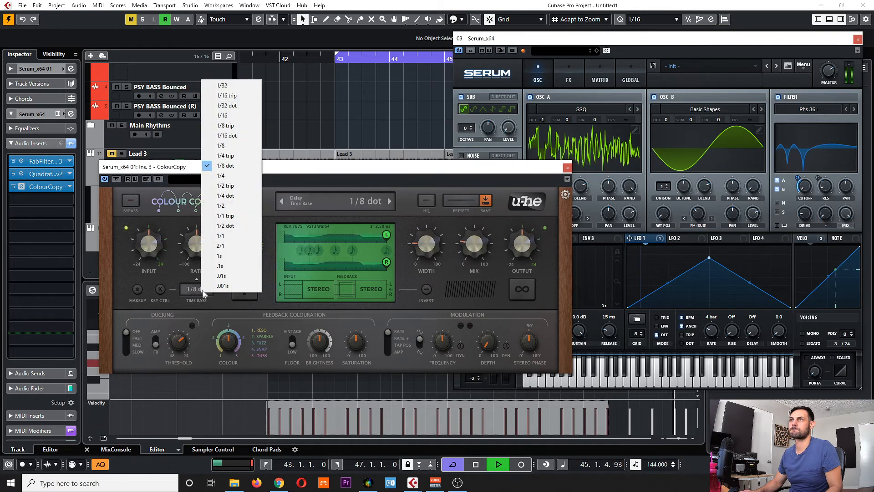
{"action": "left_click", "coordinate": [226, 196]}
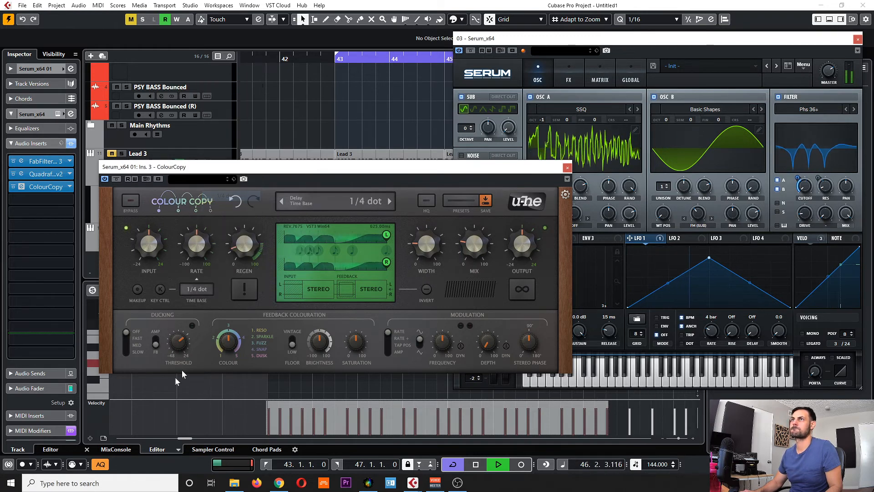
{"action": "left_click", "coordinate": [187, 293]}
{"action": "left_click", "coordinate": [218, 168]}
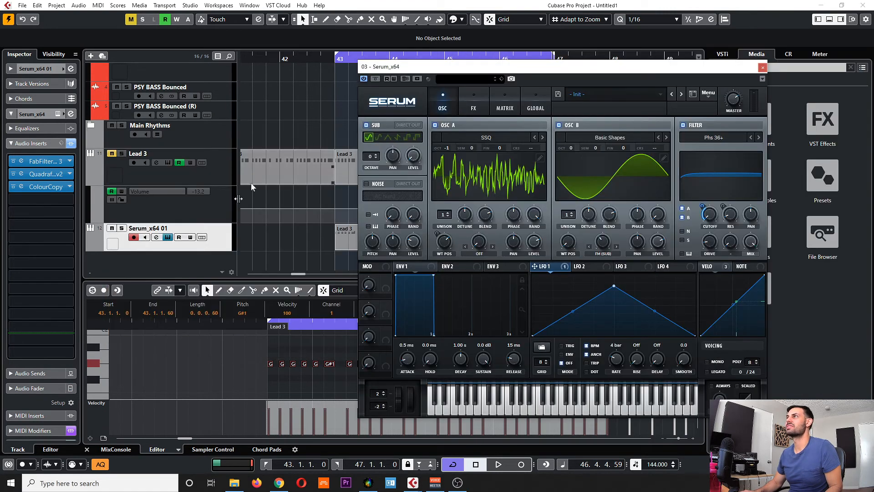
Insert a second FabFilter Pro-Q 3 in the track's fourth insert slot, after ColourCopy
{"action": "left_click", "coordinate": [306, 245]}
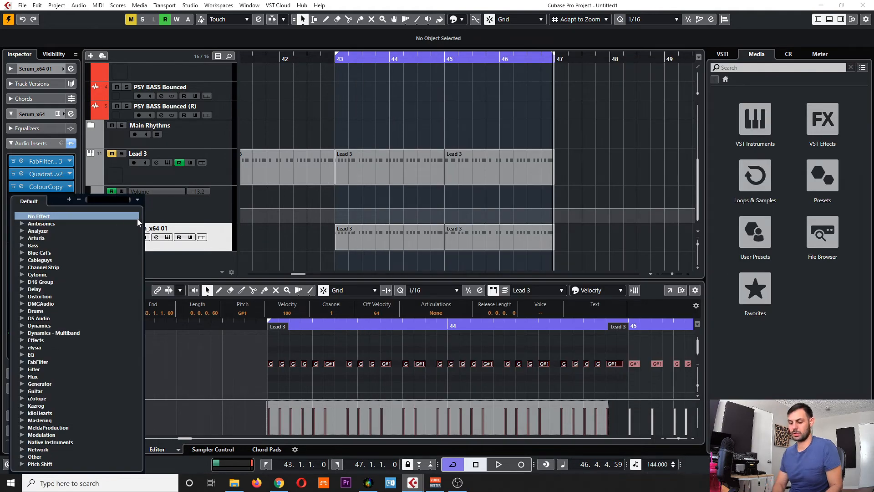
{"action": "type", "text": "pro"}
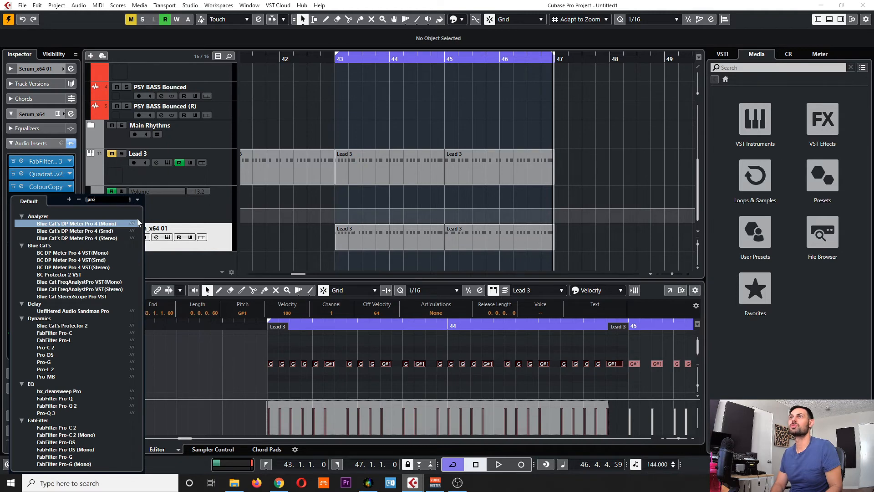
{"action": "type", "text": "-"}
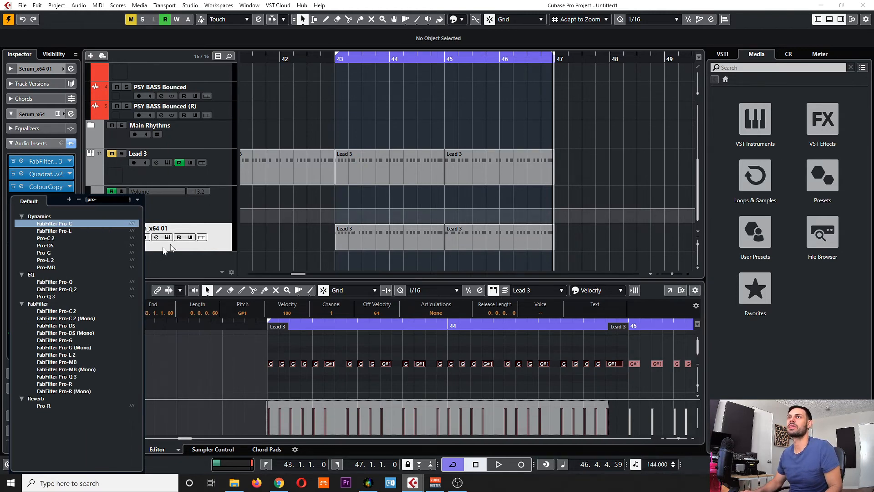
{"action": "type", "text": "q"}
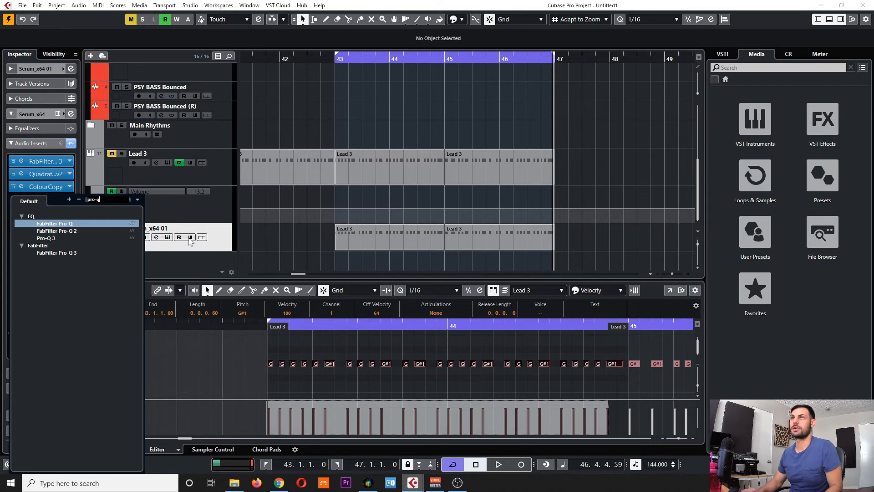
{"action": "left_click", "coordinate": [54, 253]}
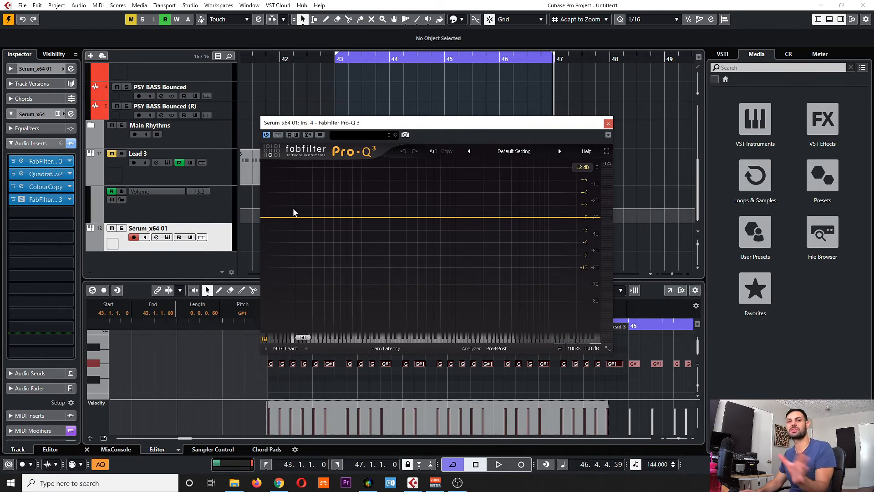
Add a low cut at about 276 Hz with a 30 dB/oct slope in the new Pro-Q 3 and close it
{"action": "left_click_drag", "start_coordinate": [277, 220], "coordinate": [404, 229]}
{"action": "key", "text": "space"}
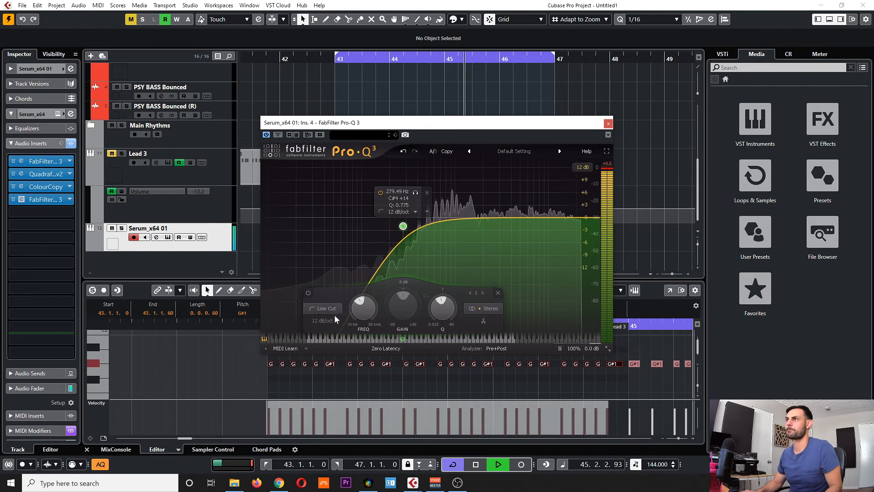
{"action": "scroll", "coordinate": [332, 314], "scroll_direction": "up", "scroll_amount": 3}
{"action": "mouse_move", "coordinate": [404, 226]}
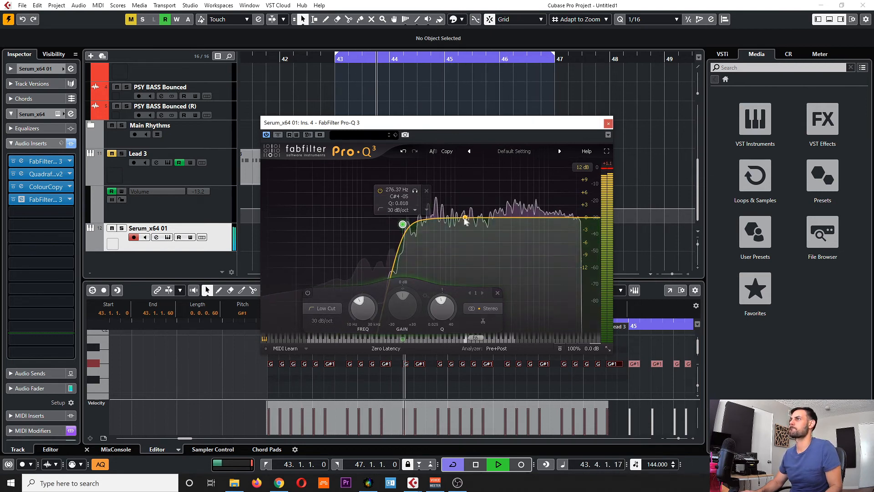
{"action": "left_click_drag", "start_coordinate": [522, 122], "coordinate": [544, 127]}
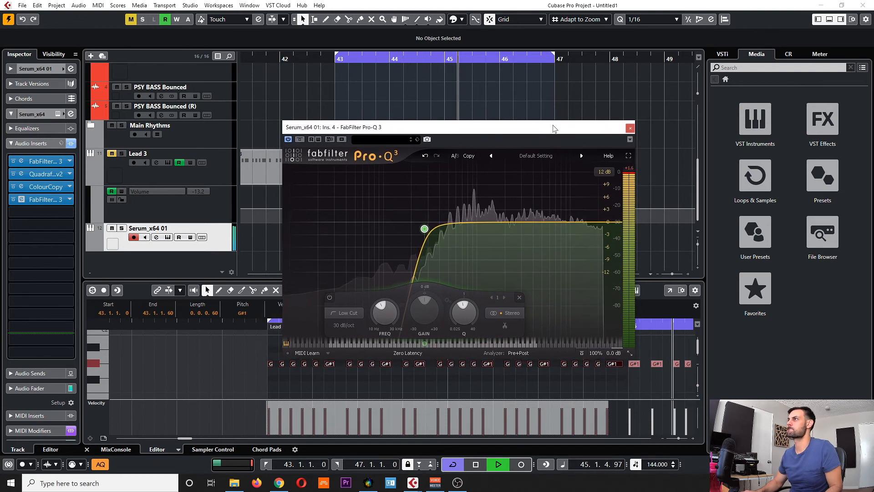
{"action": "left_click", "coordinate": [630, 128]}
Set the Serum_x64 01 track's volume to -5.07 dB
{"action": "left_click", "coordinate": [12, 69]}
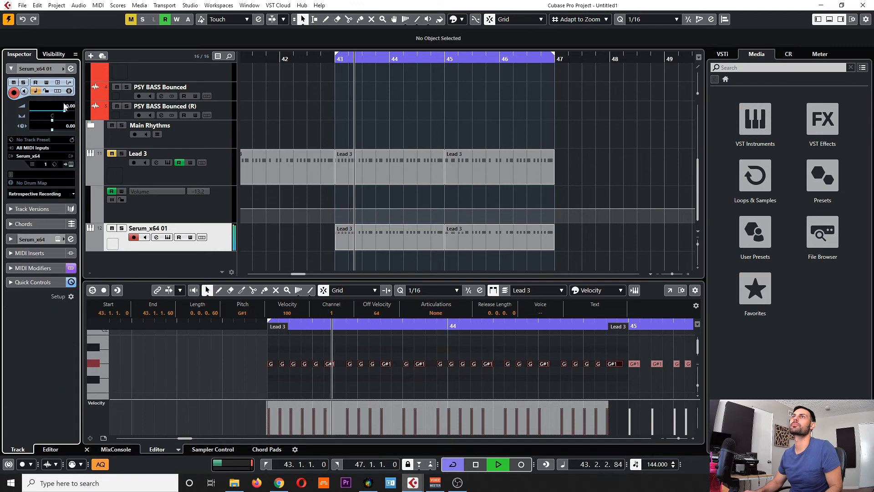
{"action": "left_click_drag", "start_coordinate": [60, 113], "coordinate": [57, 112]}
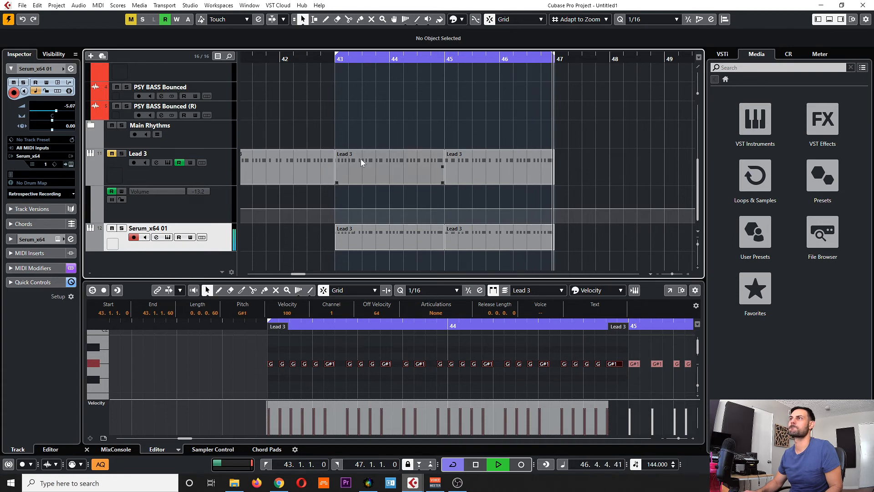
Move the Serum_x64 01 track above the Lead 3 track in the arrangement
{"action": "scroll", "coordinate": [362, 158], "scroll_direction": "down", "scroll_amount": 2}
{"action": "scroll", "coordinate": [364, 163], "scroll_direction": "left", "scroll_amount": 2}
{"action": "scroll", "coordinate": [414, 239], "scroll_direction": "left", "scroll_amount": 2}
{"action": "scroll", "coordinate": [416, 236], "scroll_direction": "down", "scroll_amount": 1}
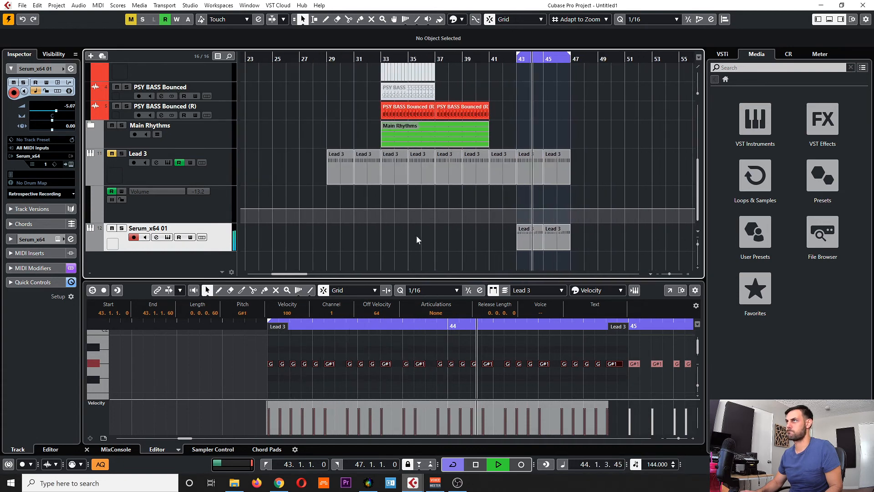
{"action": "scroll", "coordinate": [416, 236], "scroll_direction": "right", "scroll_amount": 1}
{"action": "left_click_drag", "start_coordinate": [606, 158], "coordinate": [407, 176]}
{"action": "left_click", "coordinate": [405, 177]}
{"action": "scroll", "coordinate": [445, 170], "scroll_direction": "right", "scroll_amount": 6}
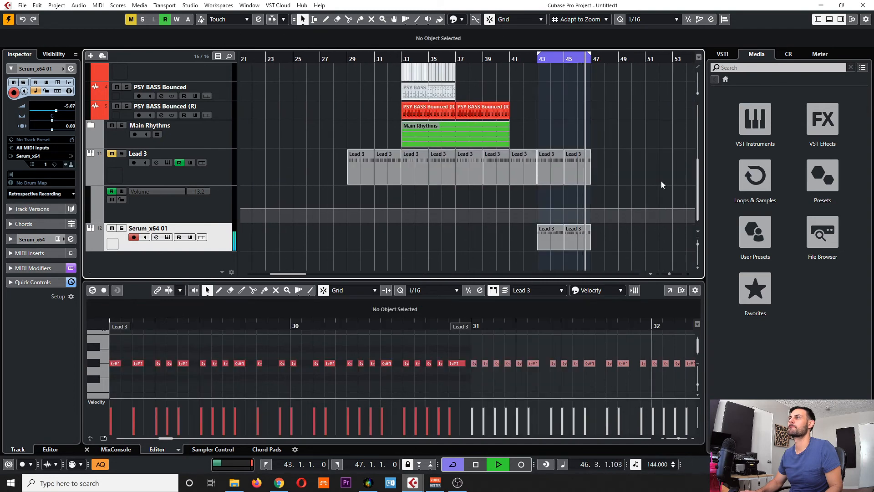
{"action": "scroll", "coordinate": [660, 180], "scroll_direction": "right", "scroll_amount": 1}
{"action": "left_click_drag", "start_coordinate": [229, 240], "coordinate": [214, 164]}
{"action": "scroll", "coordinate": [355, 160], "scroll_direction": "right", "scroll_amount": 2}
{"action": "scroll", "coordinate": [292, 183], "scroll_direction": "left", "scroll_amount": 1}
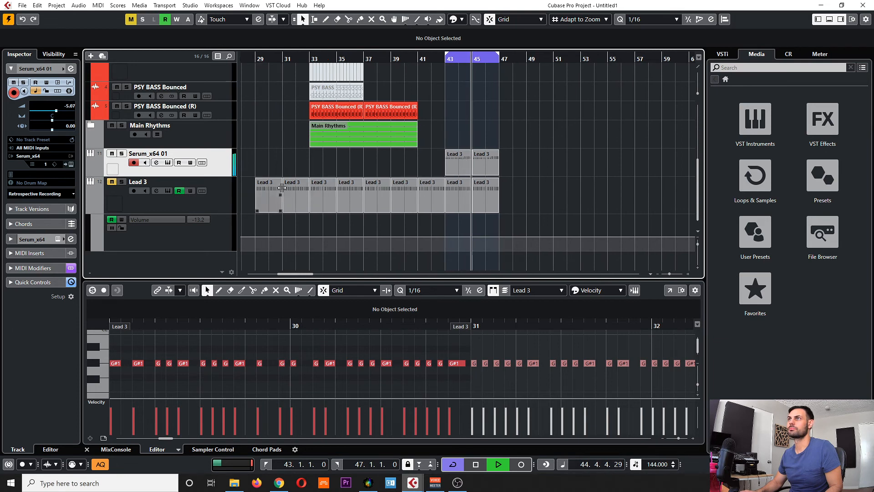
Shift all events on the Lead 3 track to start at bar 55, clear of the main section
{"action": "left_click_drag", "start_coordinate": [274, 197], "coordinate": [608, 206]}
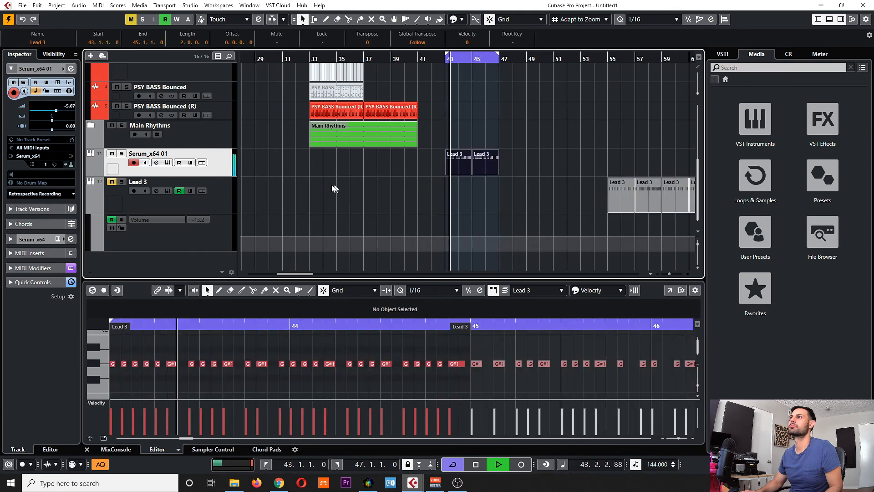
{"action": "scroll", "coordinate": [340, 179], "scroll_direction": "up", "scroll_amount": 2}
{"action": "scroll", "coordinate": [346, 176], "scroll_direction": "down", "scroll_amount": 2}
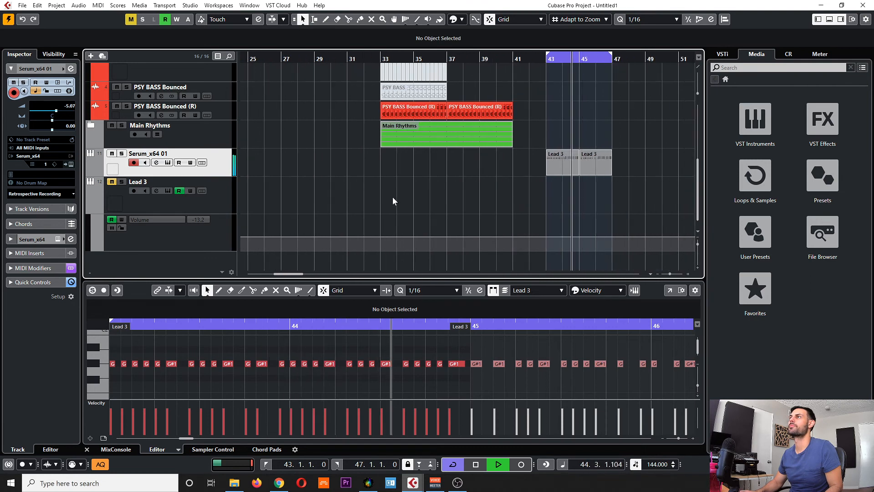
Copy the Serum_x64 01 track's Lead 3 events to fill bars 29 to 41, alongside the bass and Main Rhythms
{"action": "scroll", "coordinate": [394, 197], "scroll_direction": "up", "scroll_amount": 1}
{"action": "left_click_drag", "start_coordinate": [525, 225], "coordinate": [331, 209]}
{"action": "left_click_drag", "start_coordinate": [424, 209], "coordinate": [339, 217]}
{"action": "left_click_drag", "start_coordinate": [330, 212], "coordinate": [398, 208]}
{"action": "left_click_drag", "start_coordinate": [402, 209], "coordinate": [467, 208]}
{"action": "left_click", "coordinate": [440, 245]}
{"action": "scroll", "coordinate": [438, 244], "scroll_direction": "up", "scroll_amount": 2}
{"action": "scroll", "coordinate": [438, 247], "scroll_direction": "down", "scroll_amount": 2}
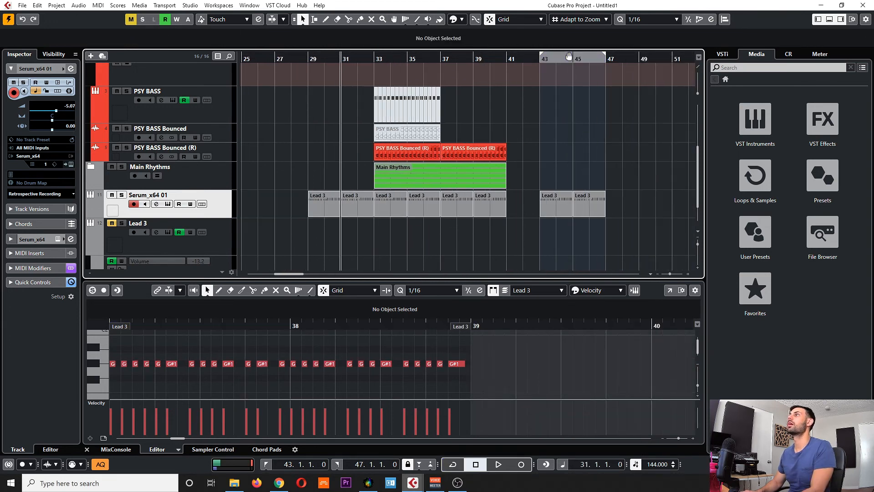
Set the loop range to bars 29 through 41 and play the lead with the bass and rhythms
{"action": "left_click_drag", "start_coordinate": [506, 54], "coordinate": [308, 57]}
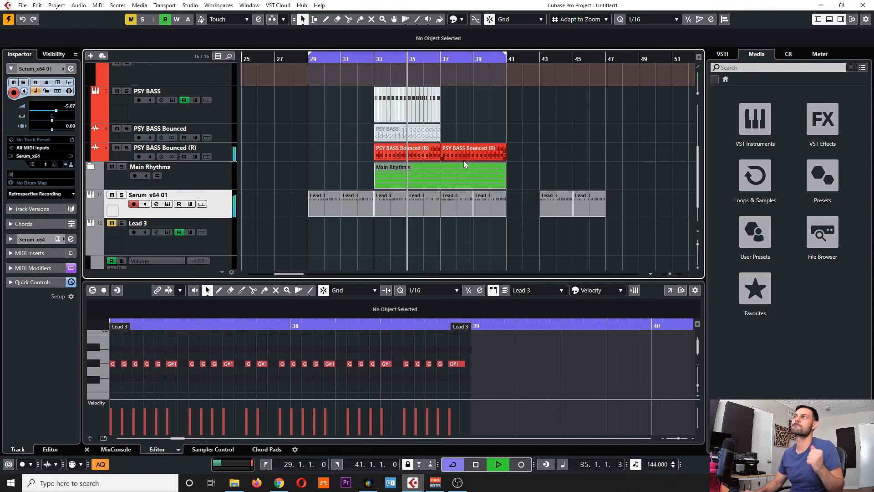
{"action": "scroll", "coordinate": [546, 137], "scroll_direction": "up", "scroll_amount": 2}
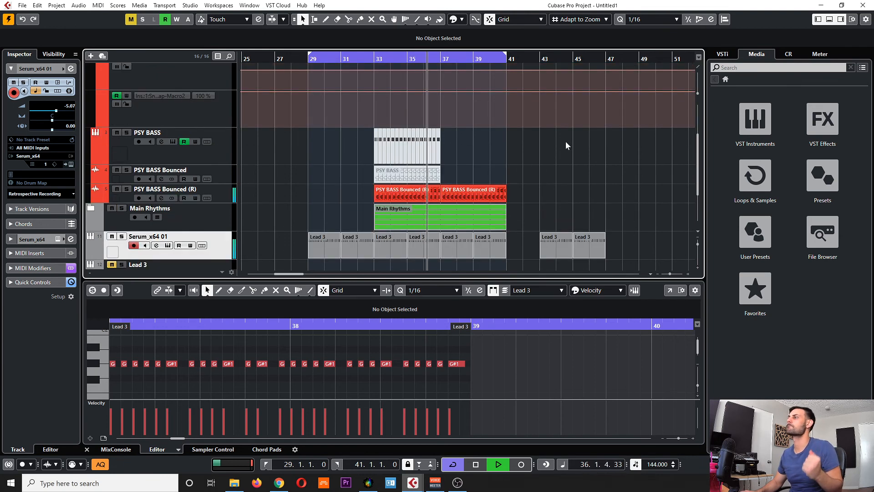